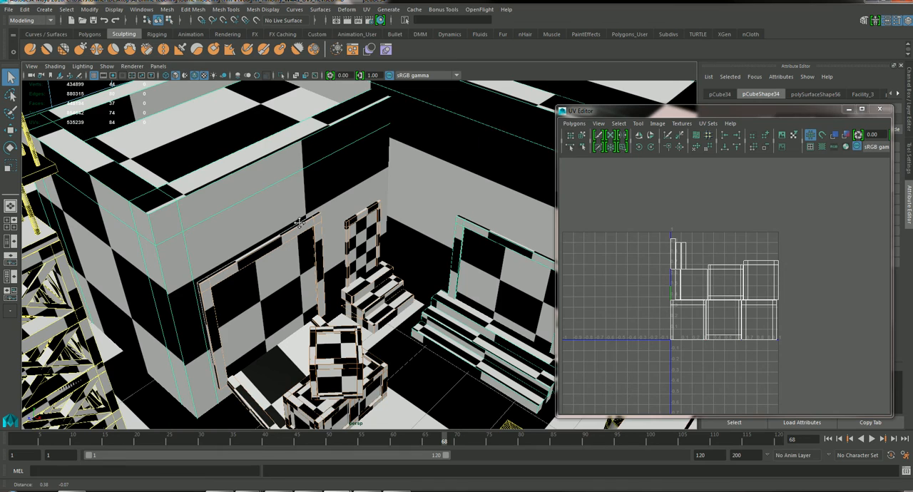
Step: Select the large face on the building's outer side wall and examine its shell in the UV layout
left_click_drag(326, 201, 458, 253, "alt")
right_click_drag(458, 253, 135, 251, "alt")
middle_click_drag(164, 254, 426, 216, "alt")
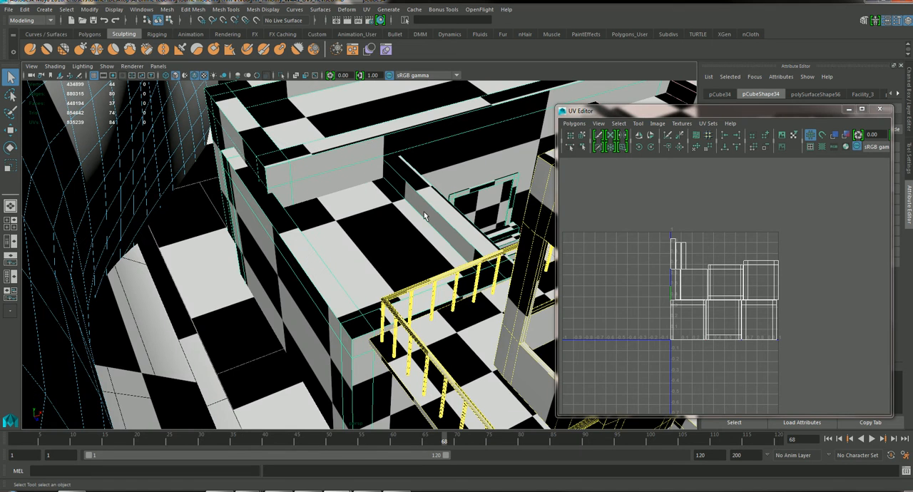
right_click_drag(282, 307, 282, 246)
left_click(296, 317)
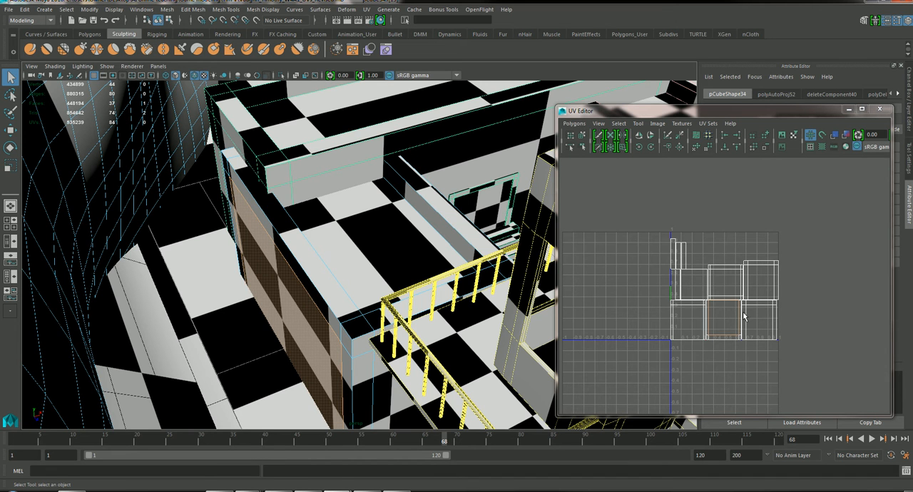
Step: Check the UV shell of the wall face around the doors, and reselect the whole building as an object
left_click_drag(484, 272, 372, 280, "alt")
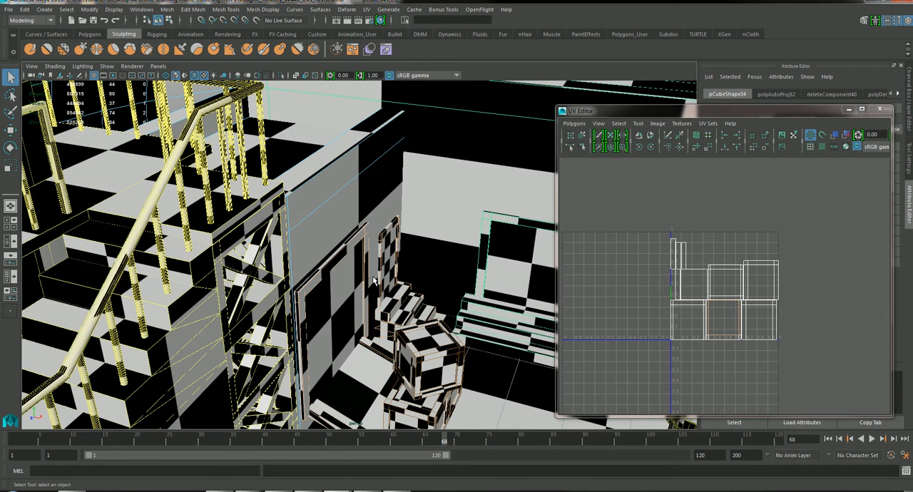
left_click(345, 259)
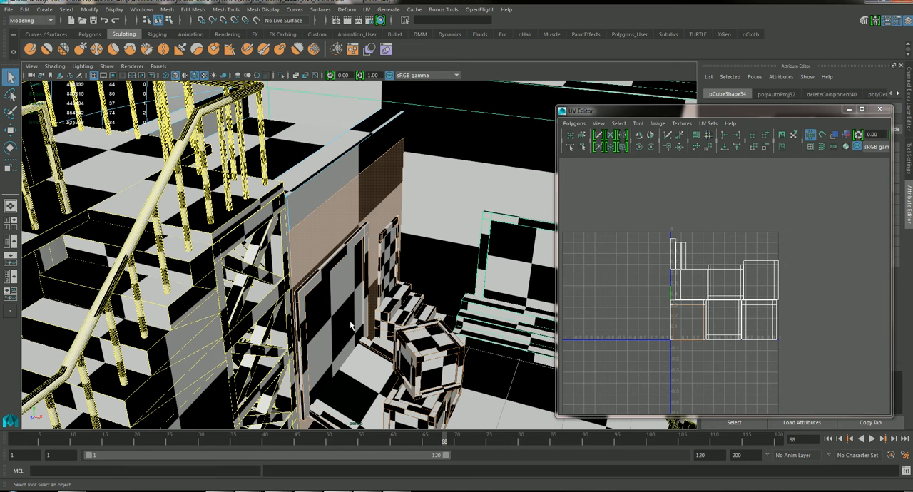
right_click_drag(339, 258, 377, 206)
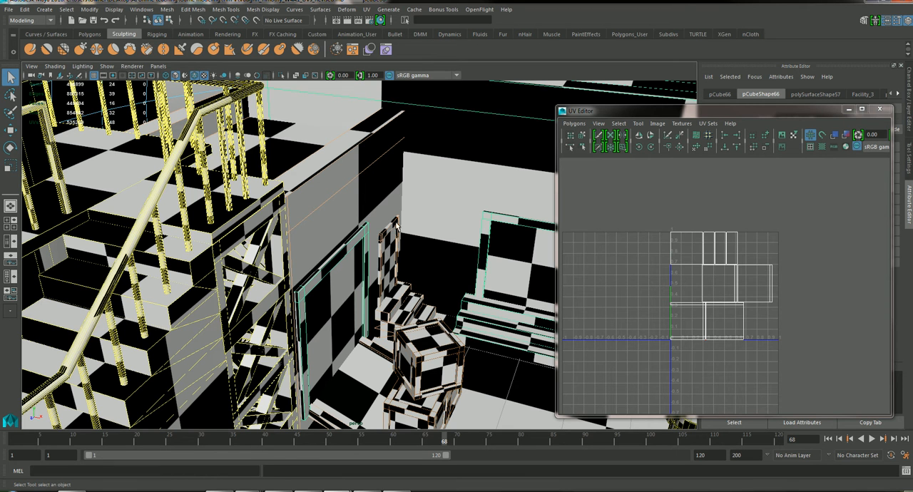
left_click(350, 180)
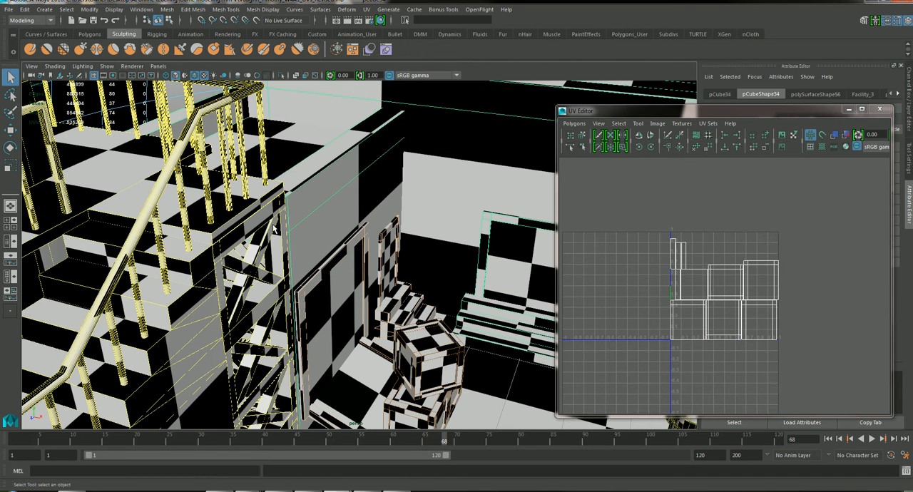
Step: Select the recessed flat roof face of the building and examine its UV shell
right_click_drag(371, 230, 427, 235, "alt")
middle_click_drag(351, 234, 368, 236, "alt")
left_click_drag(369, 236, 326, 263, "alt")
middle_click_drag(307, 274, 370, 290, "alt")
left_click_drag(370, 290, 349, 259, "alt")
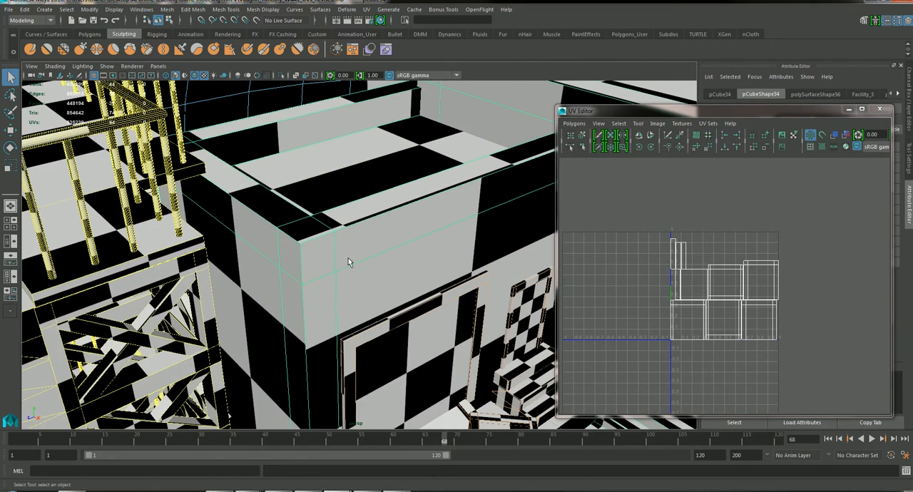
right_click_drag(364, 175, 358, 199)
left_click(359, 179)
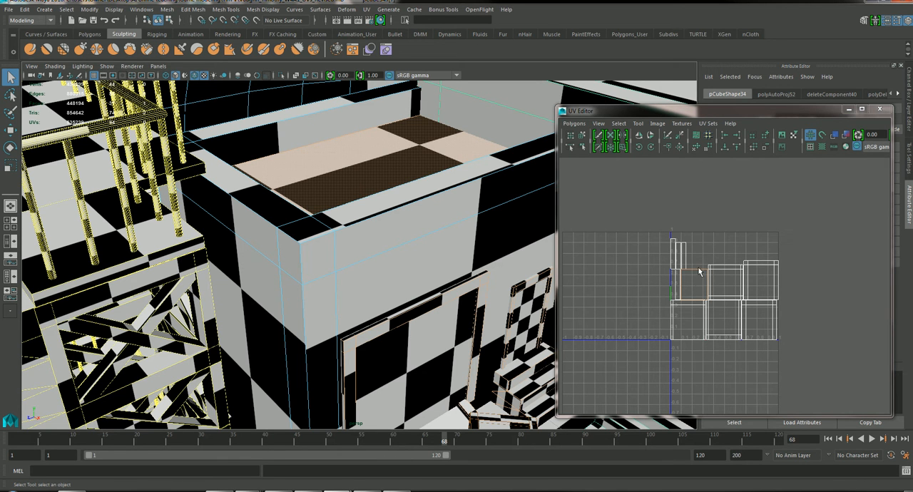
Step: Select the staircase handrail and examine its UV shells up close in the UV layout
right_click_drag(449, 240, 364, 241, "alt")
left_click_drag(338, 244, 382, 257, "alt")
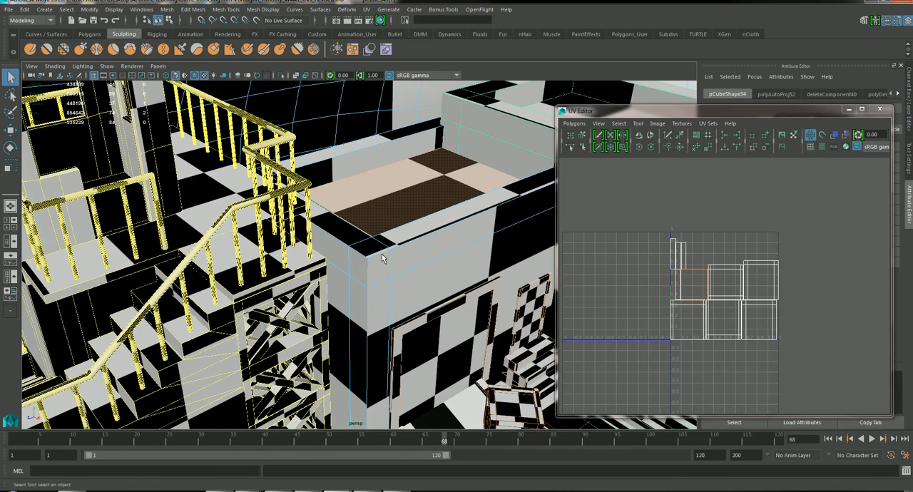
left_click(231, 208)
left_click_drag(231, 209, 304, 181, "alt")
right_click_drag(305, 181, 336, 224, "alt")
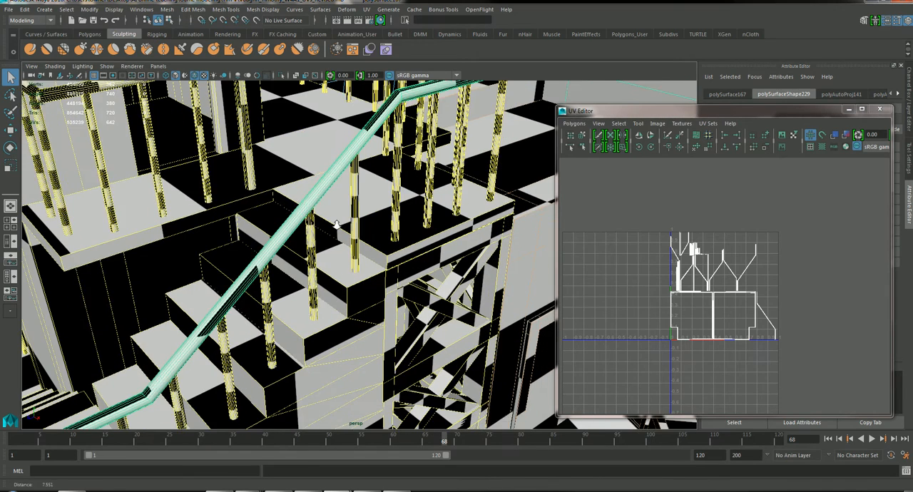
left_click_drag(337, 225, 266, 244, "alt")
scroll(702, 287, "up", 8)
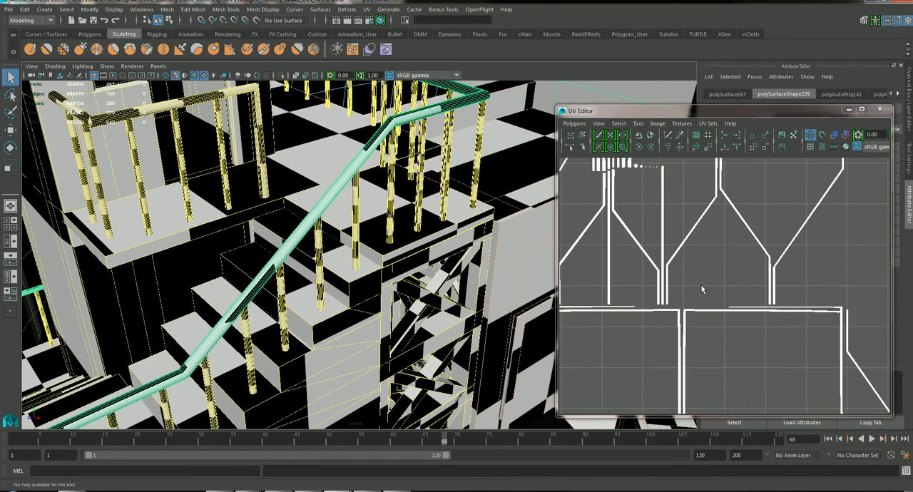
scroll(702, 288, "down", 8)
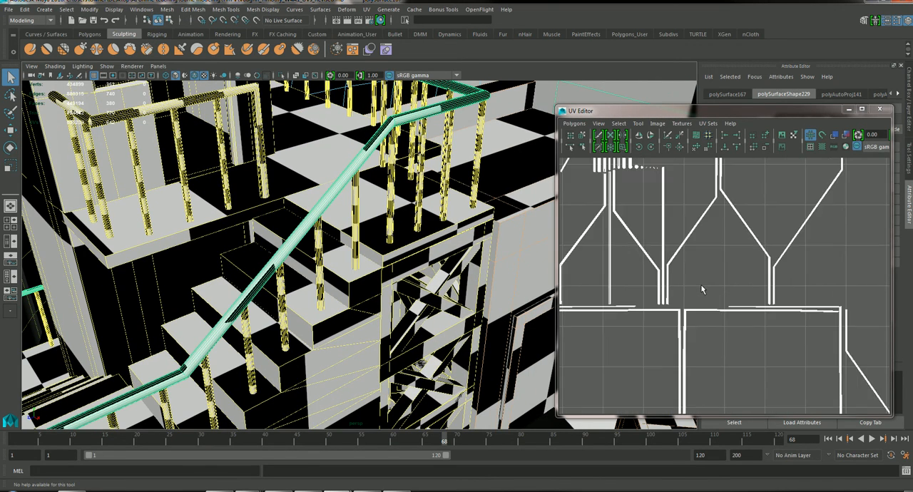
middle_click_drag(678, 240, 750, 343, "alt")
scroll(709, 331, "up", 5)
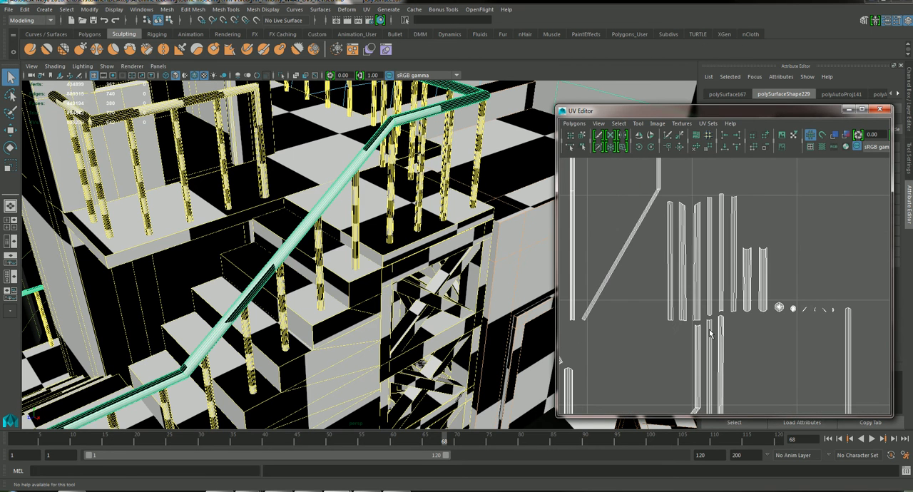
scroll(709, 332, "down", 4)
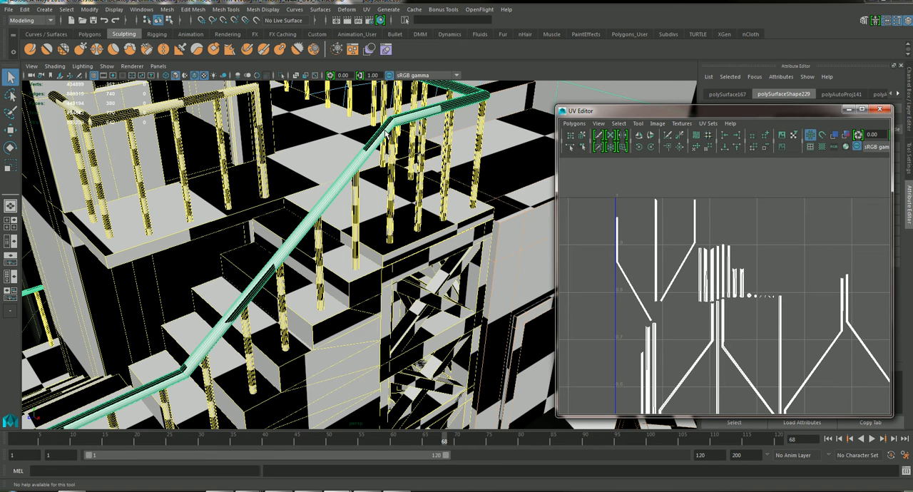
Step: Inspect the handrail across the whole stair tower, and check the UV layout of a single upper-landing baluster
left_click_drag(395, 181, 233, 174, "alt")
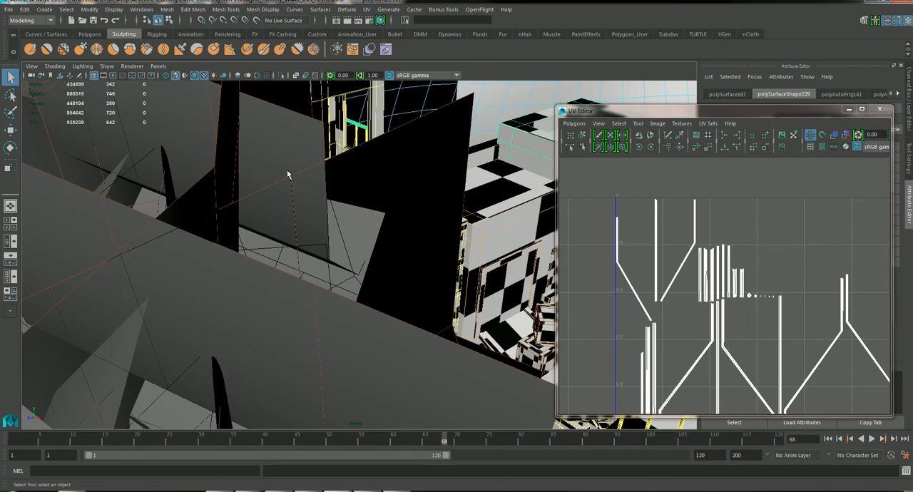
left_click_drag(459, 166, 434, 175, "alt")
scroll(768, 254, "down", 5)
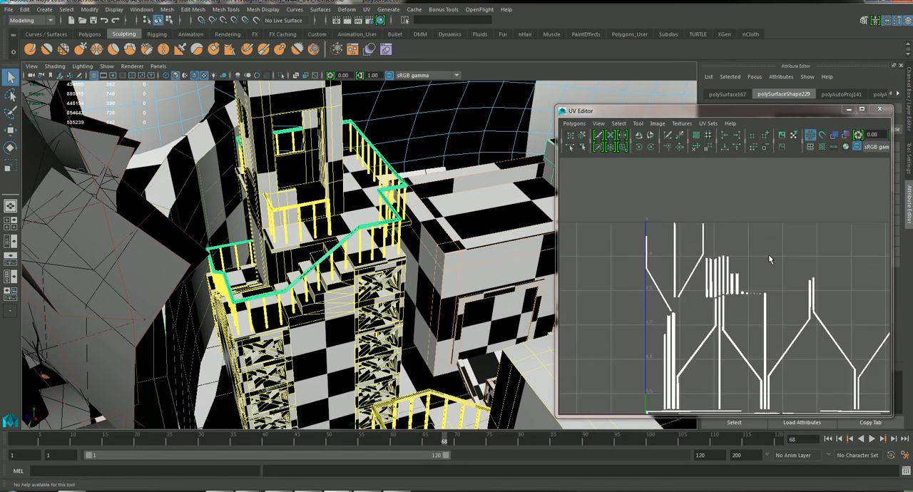
middle_click_drag(770, 272, 740, 195, "alt")
right_click_drag(337, 236, 361, 169, "alt")
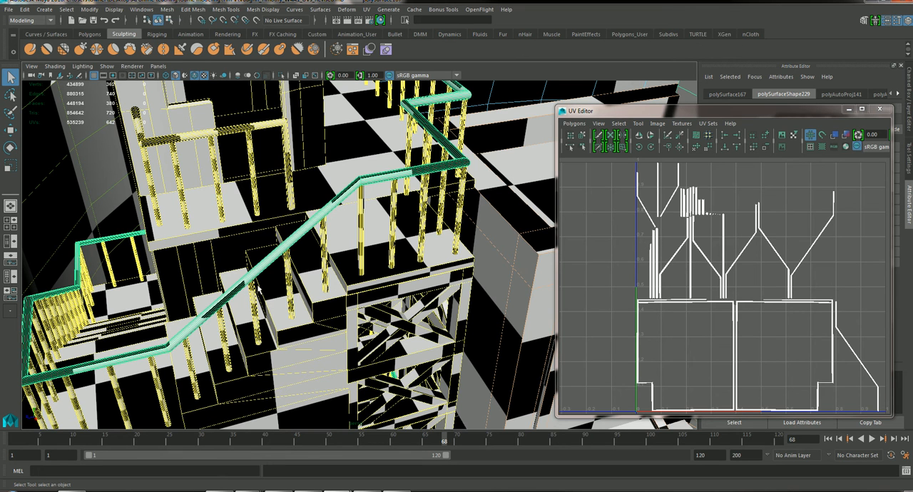
left_click(395, 232)
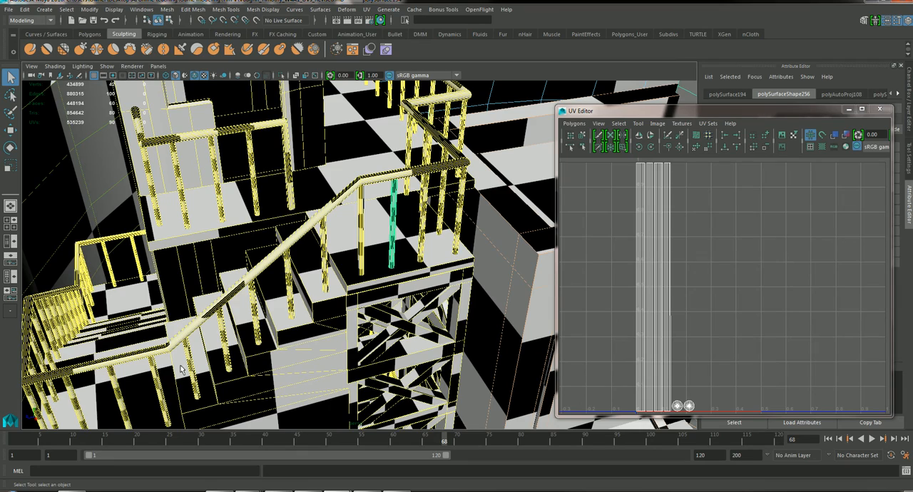
Step: Select the wide rear building behind the stepped doorway and frame its front and roof in the perspective view
left_click_drag(403, 324, 383, 282, "alt")
middle_click_drag(383, 283, 314, 303, "alt")
right_click_drag(313, 303, 266, 293, "alt")
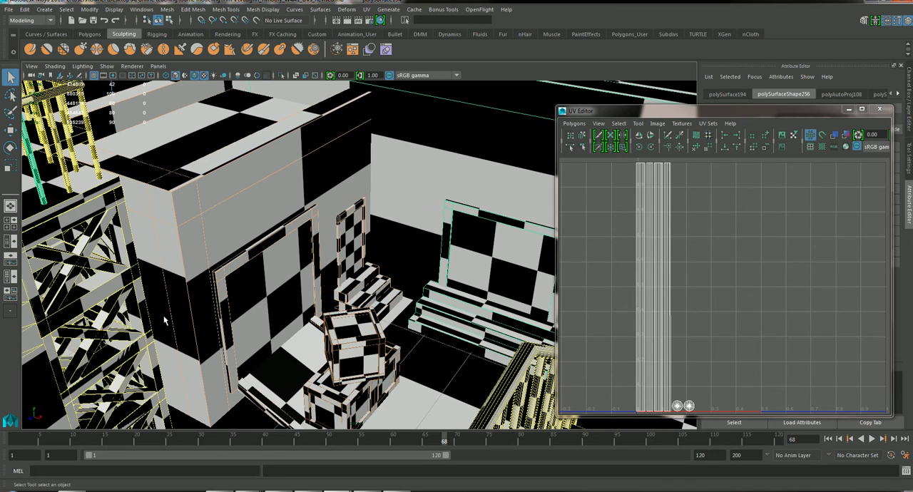
right_click_drag(403, 286, 323, 273, "alt")
left_click_drag(323, 273, 275, 309, "alt")
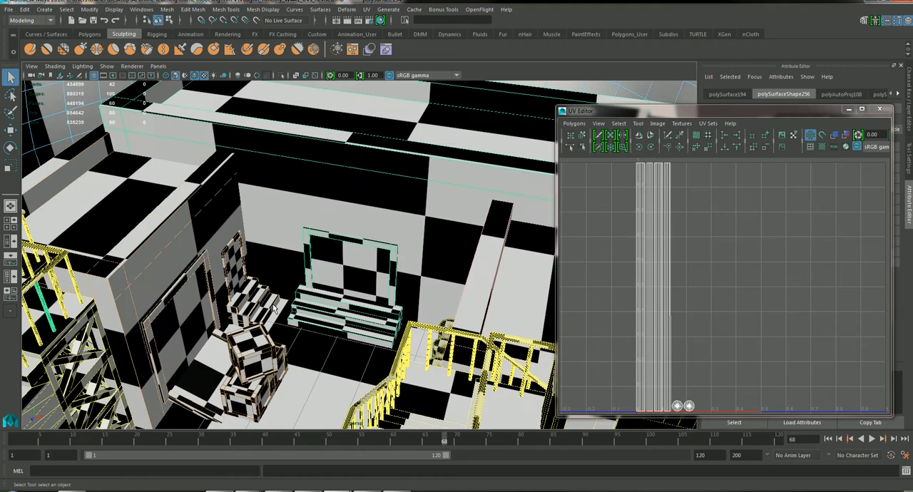
left_click(343, 179)
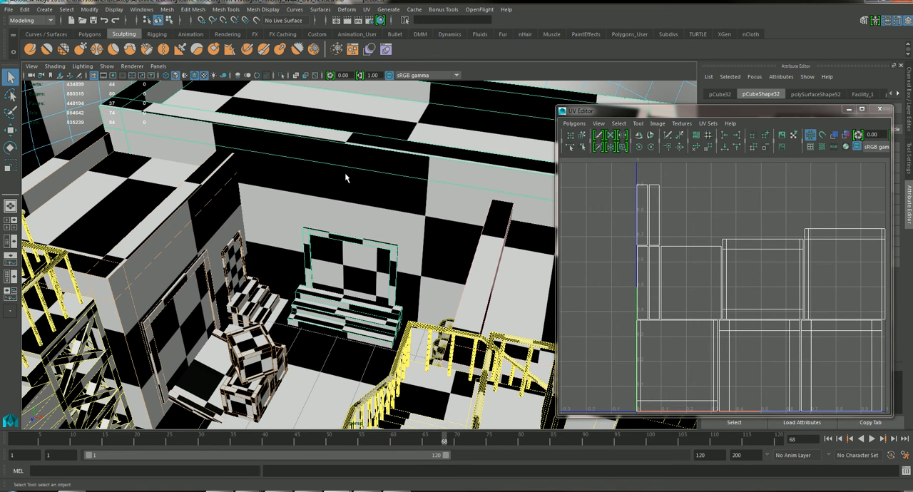
left_click_drag(376, 200, 352, 190, "alt")
middle_click_drag(352, 190, 271, 236, "alt")
left_click_drag(271, 236, 130, 267, "alt")
left_click_drag(214, 203, 286, 235, "alt")
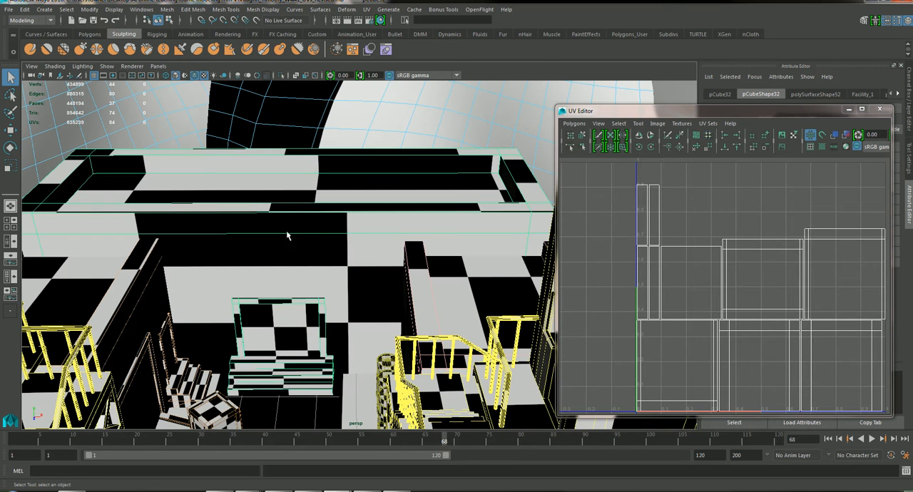
Step: Open the UV Snapshot options for the selected rear building and place the dialog beside the UV layout
left_click_drag(592, 112, 588, 118)
left_click(572, 130)
left_click(588, 484)
left_click_drag(468, 169, 400, 109)
left_click_drag(283, 149, 284, 153)
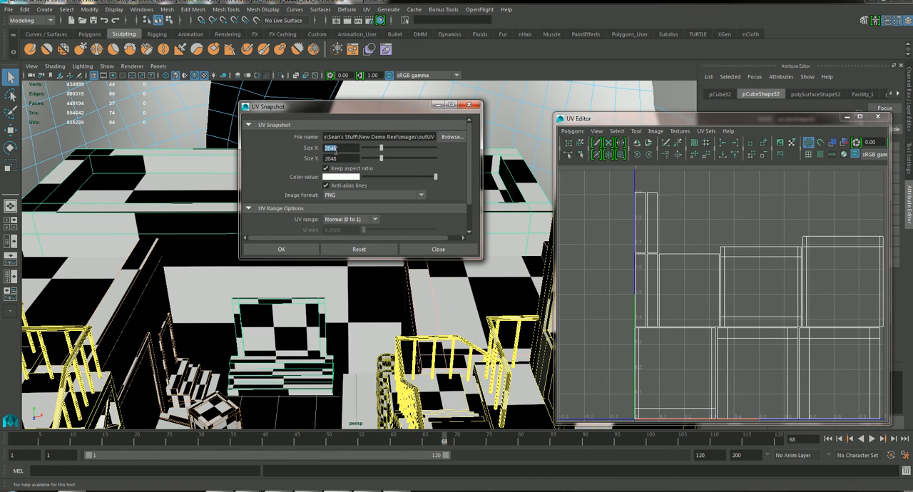
Step: Export the building's UV snapshot as a 2048 x 2048 PNG named warehouse on the Desktop
left_click(452, 137)
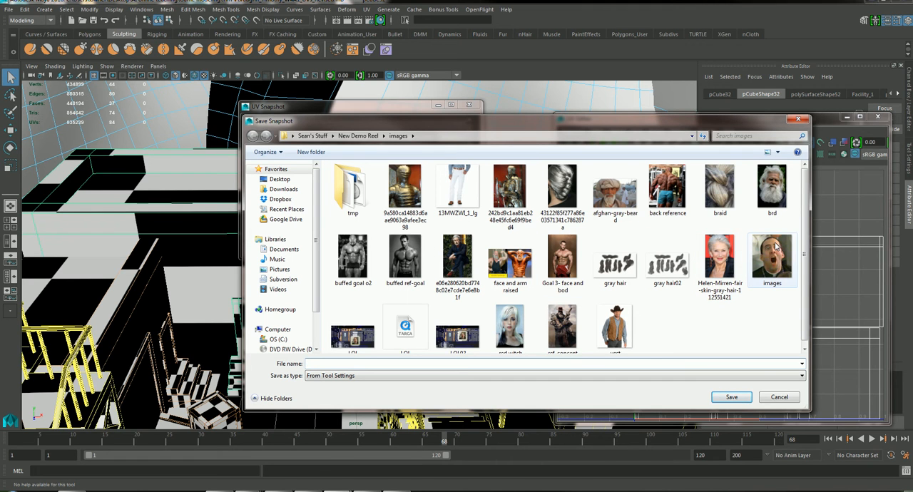
left_click(279, 179)
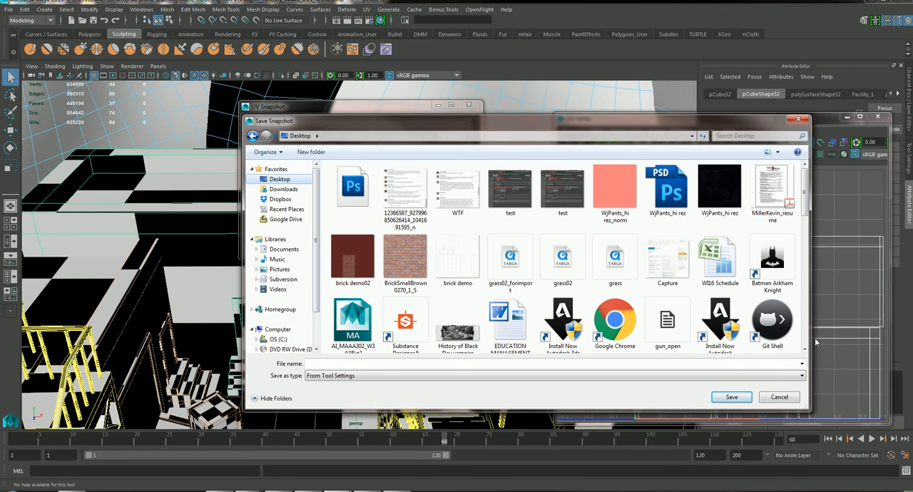
left_click(448, 364)
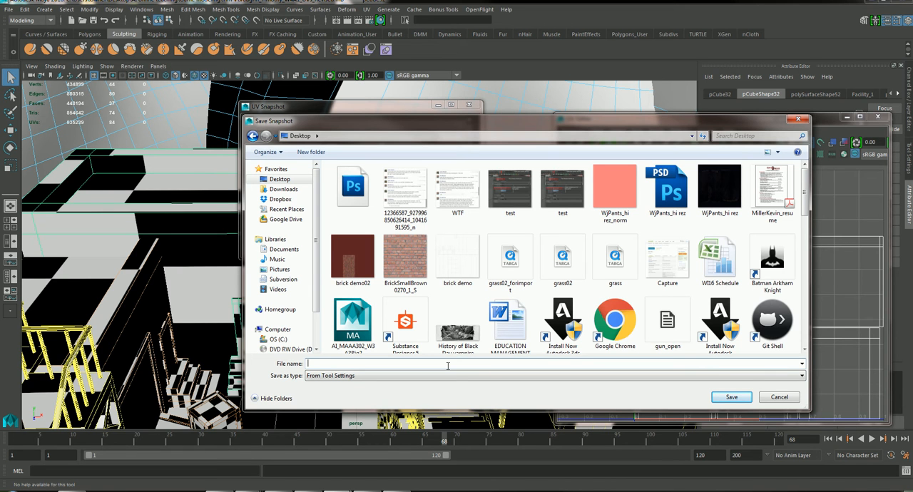
type("warehouse")
key("Return")
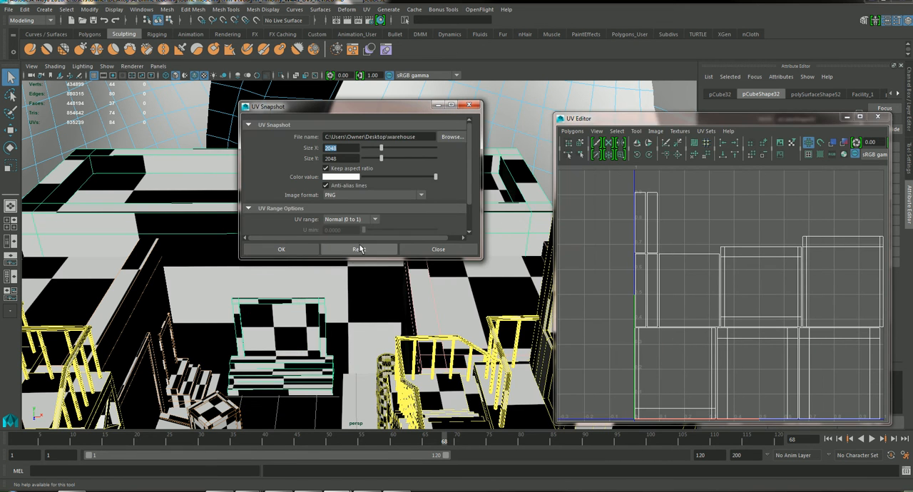
left_click(299, 251)
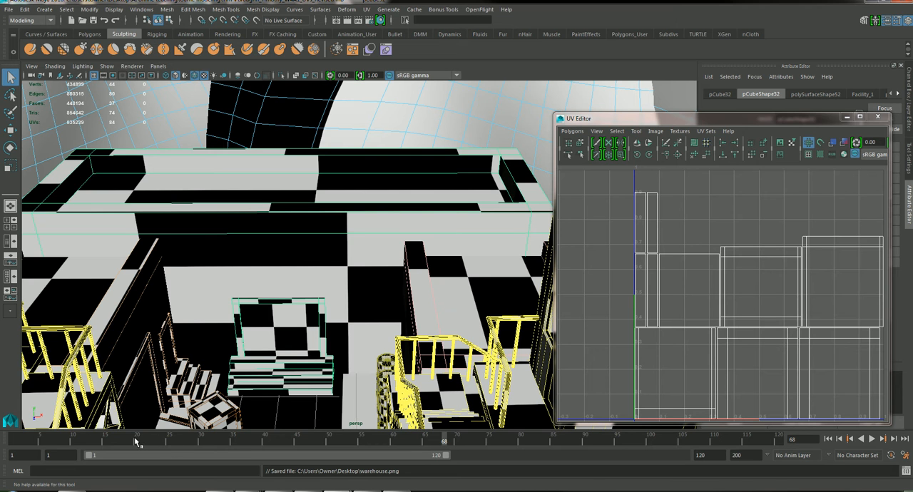
Step: Launch Adobe Photoshop CS5.1 (64 Bit)
left_click(13, 491)
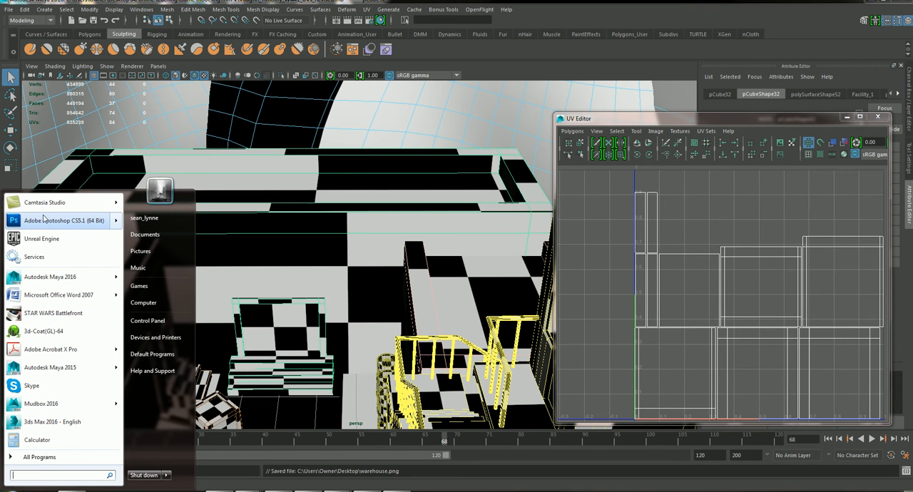
mouse_move(55, 227)
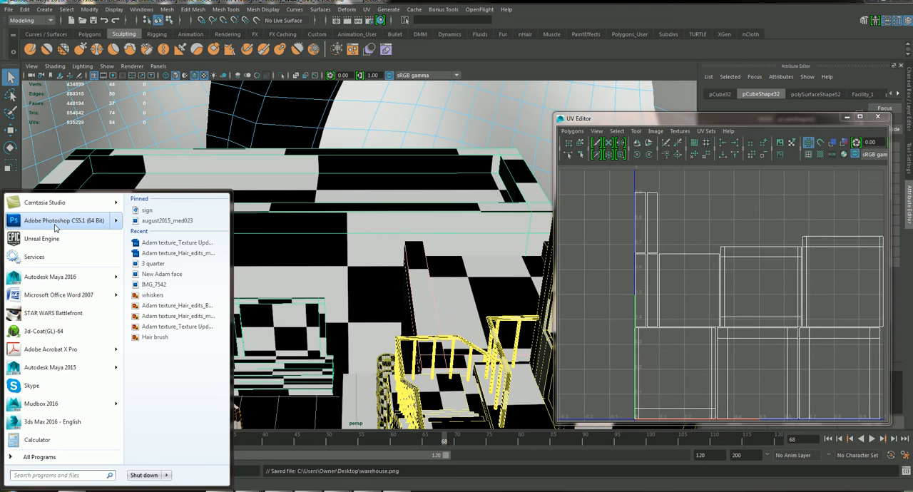
left_click(54, 227)
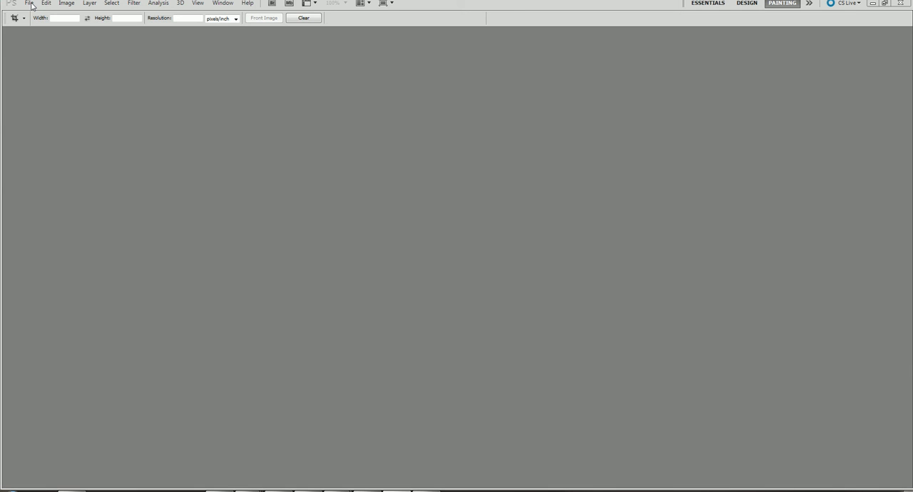
Step: Open warehouse.png and BrickSmallBrown0270_1_S.jpg together from the Desktop
key("alt+f")
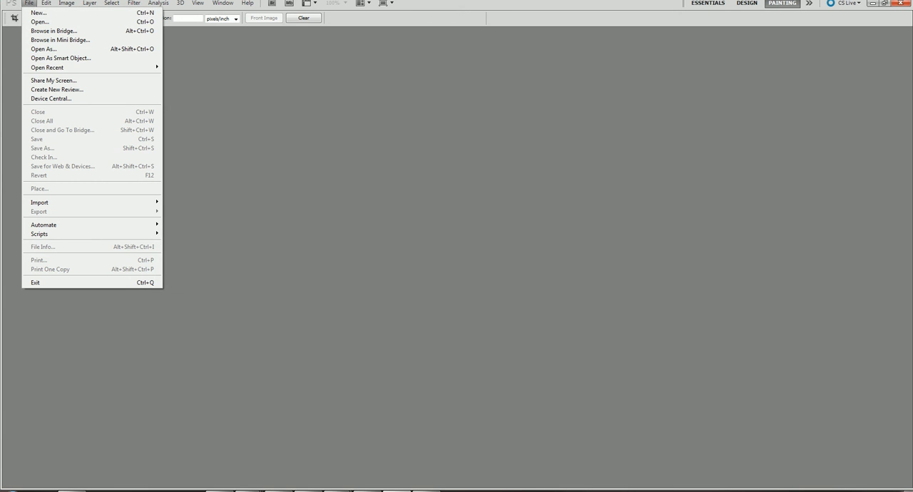
left_click(37, 22)
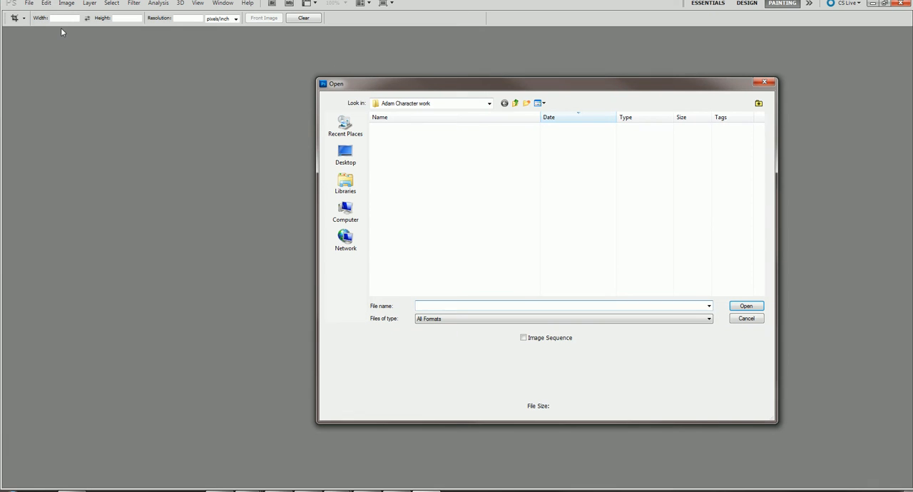
left_click(489, 103)
left_click(461, 122)
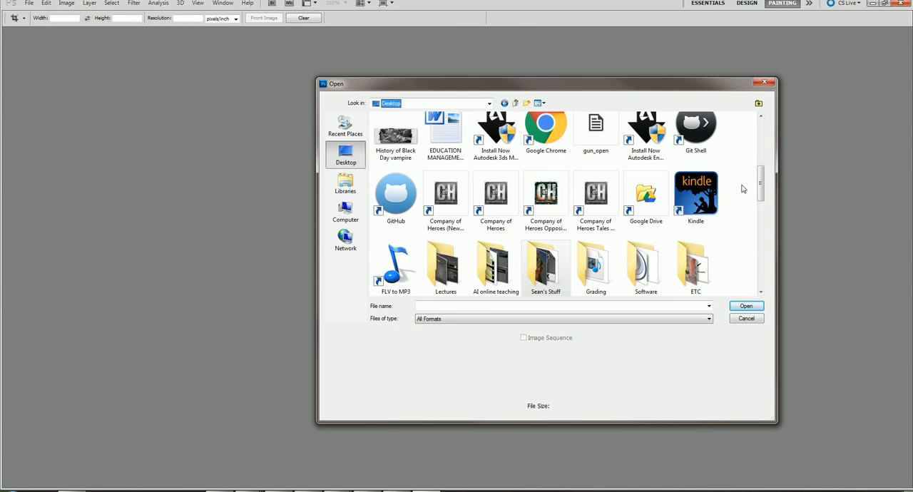
left_click_drag(760, 187, 760, 134)
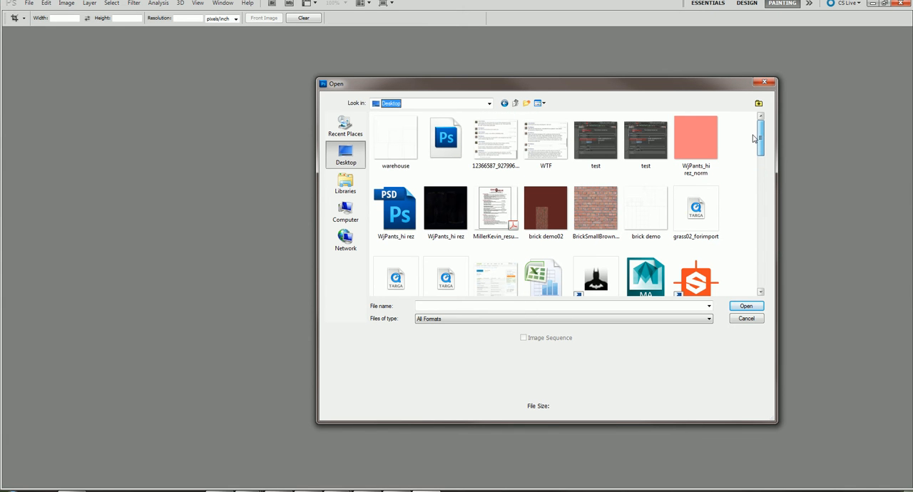
left_click(401, 145)
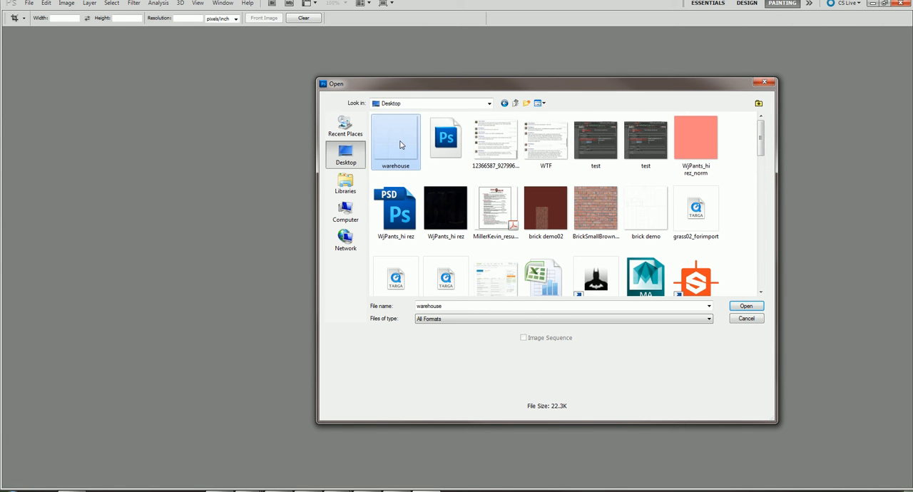
left_click(593, 201, "ctrl")
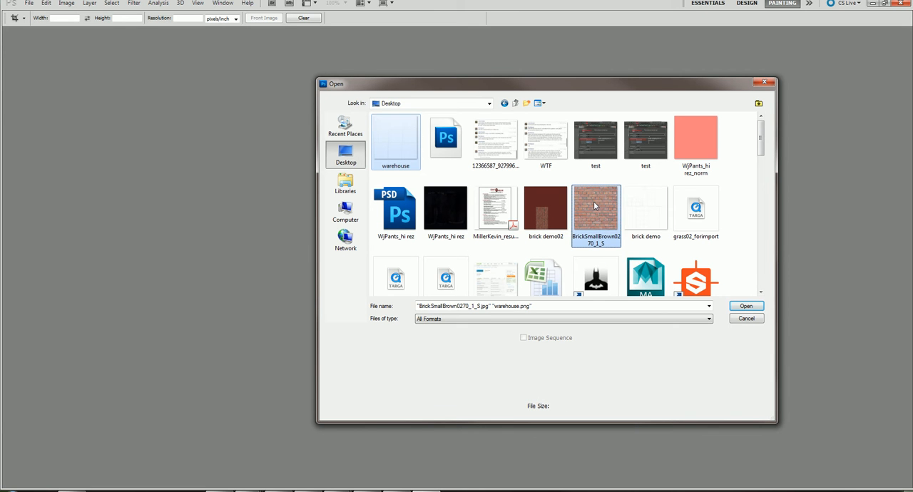
left_click(743, 306)
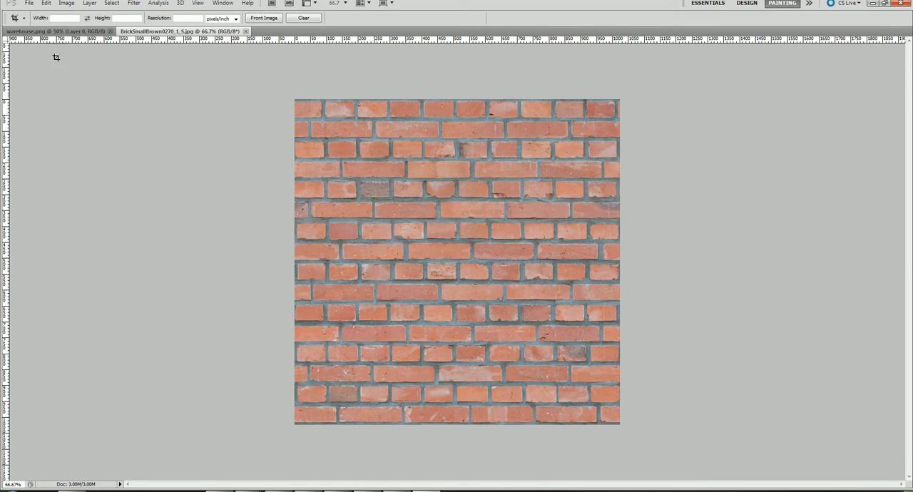
Step: Display the whole warehouse.png UV layout at 33.3% zoom and bring the floating tool and layer panels into view beside it
left_click(34, 33)
scroll(404, 315, "down", 5)
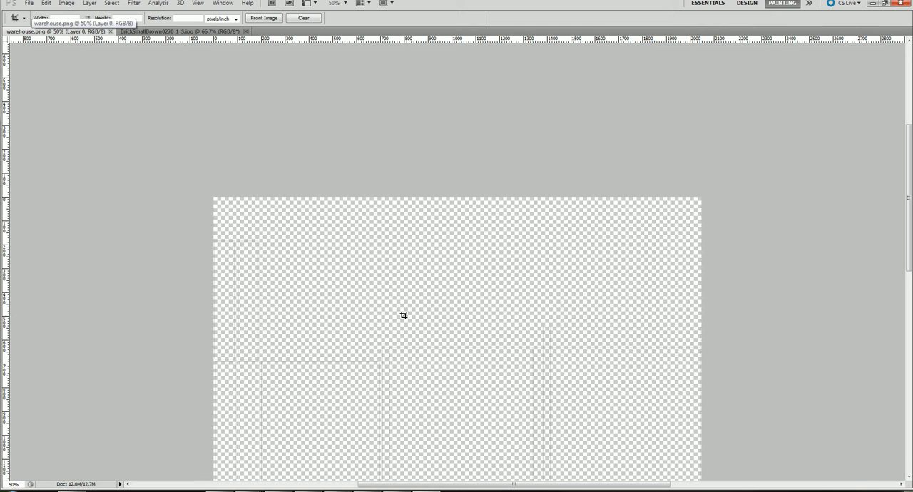
scroll(406, 272, "down", 3)
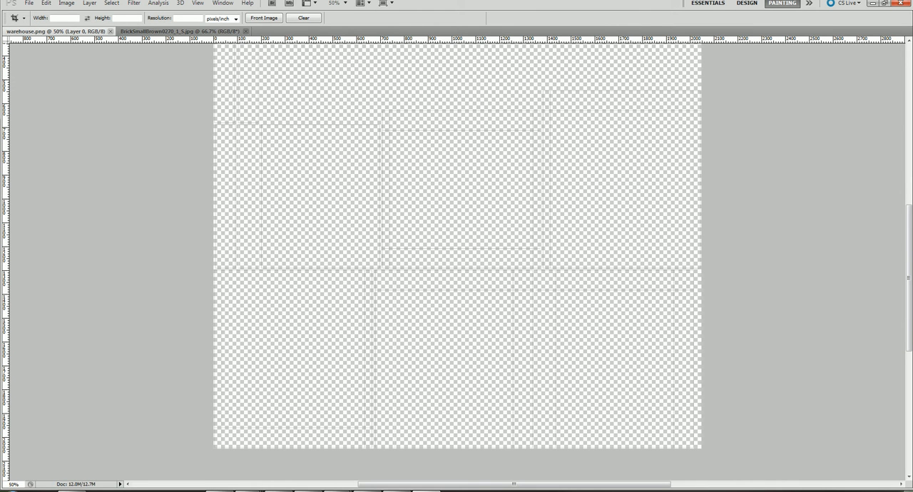
key("z")
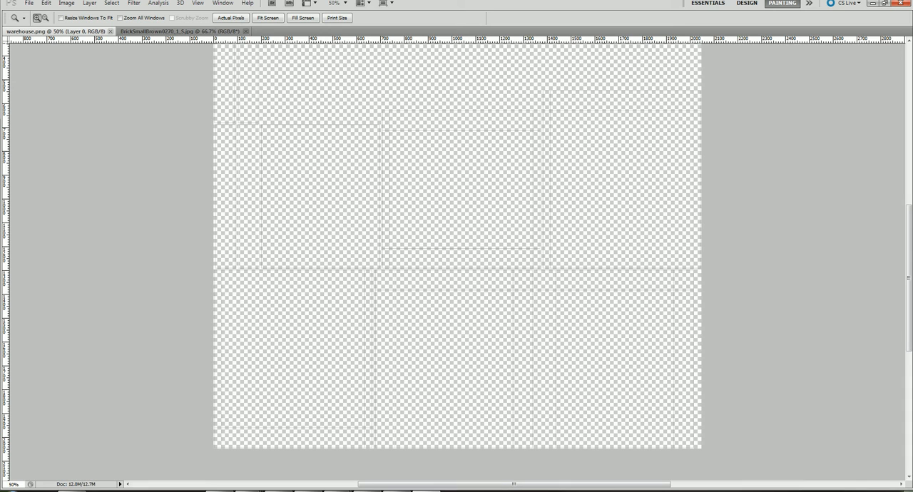
left_click(451, 255, "alt")
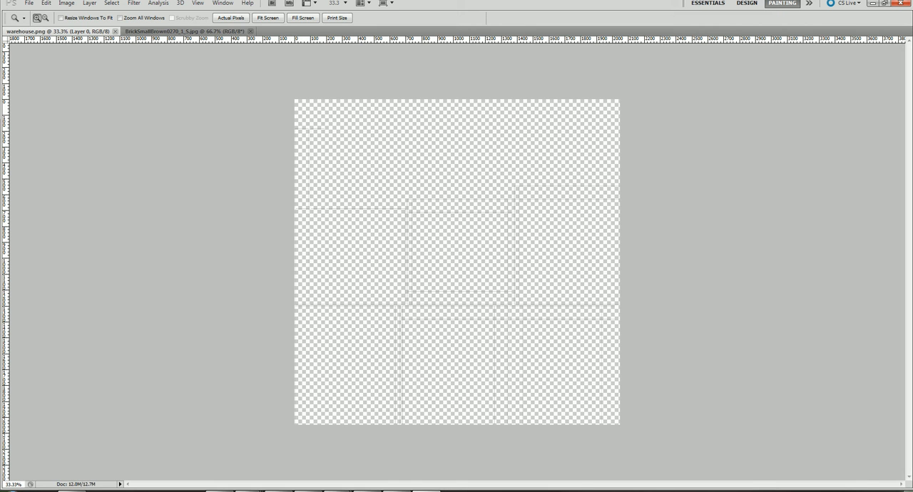
left_click_drag(912, 42, 747, 64)
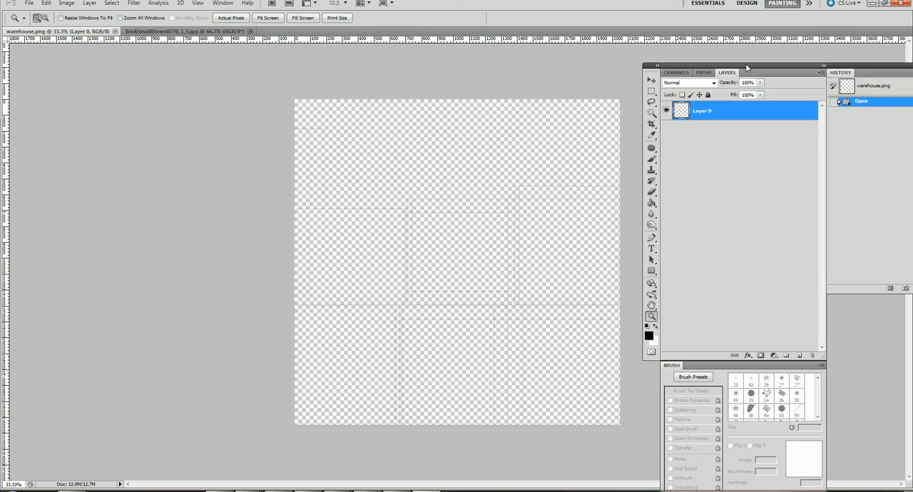
Step: Create a new layer named bleed area in warehouse.png and place it beneath Layer 0
left_click(820, 72)
left_click(829, 79)
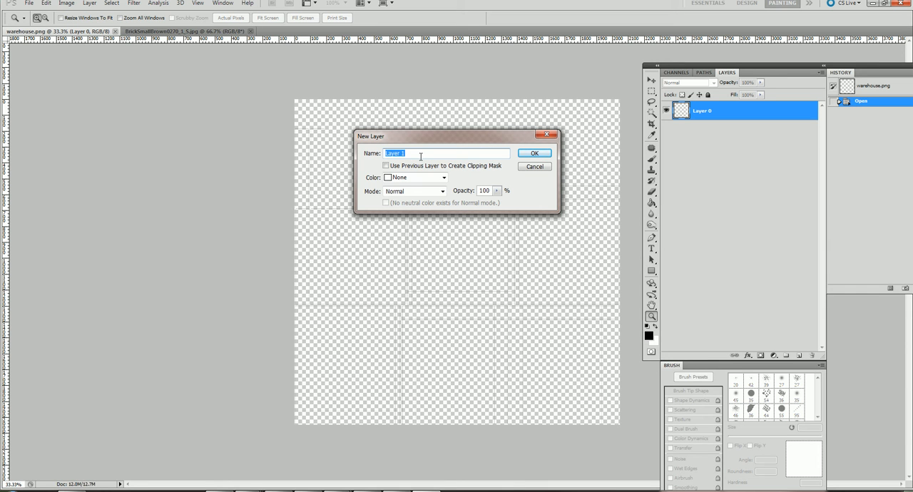
type("bleed area")
key("Return")
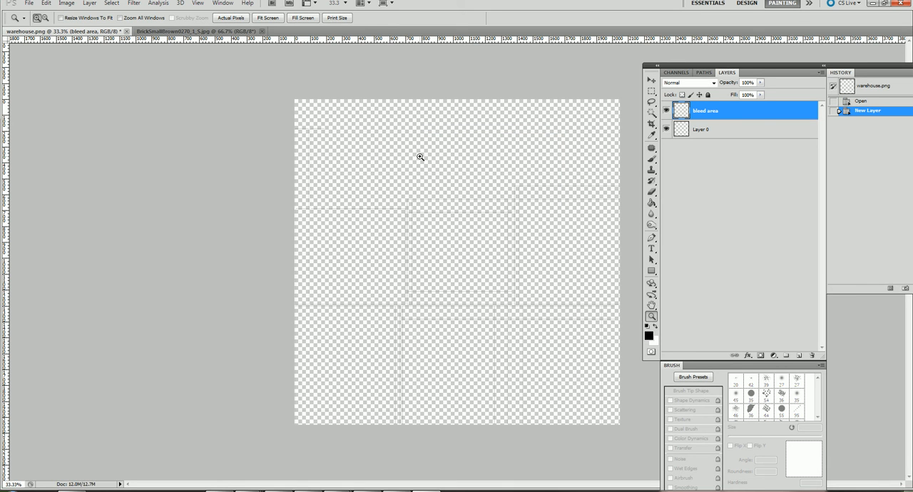
left_click_drag(752, 115, 755, 142)
Step: Set the foreground colour to dark red and fill the entire bleed area layer with the Paint Bucket
left_click(648, 334)
left_click_drag(715, 189, 768, 181)
left_click(859, 112)
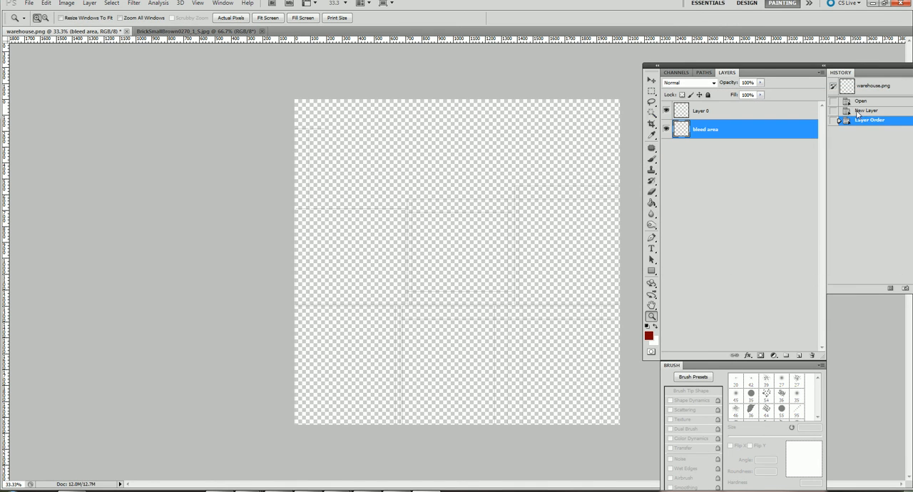
left_click(650, 204)
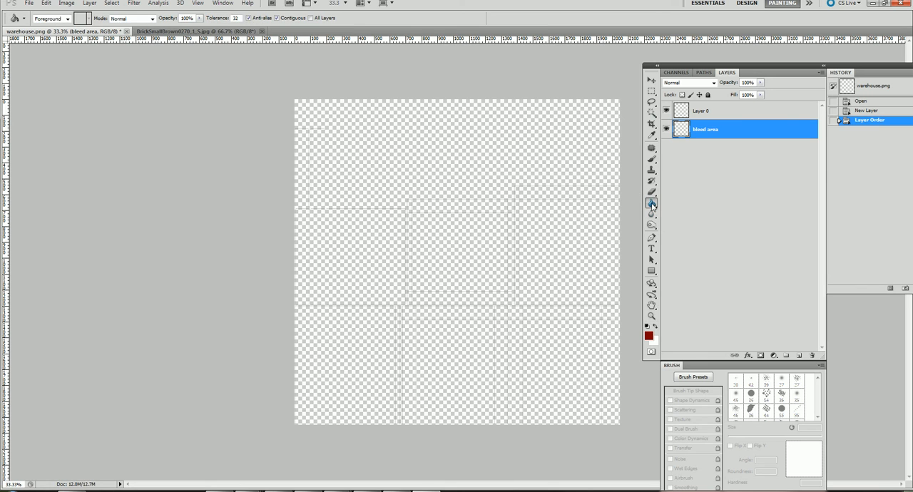
left_click(424, 166)
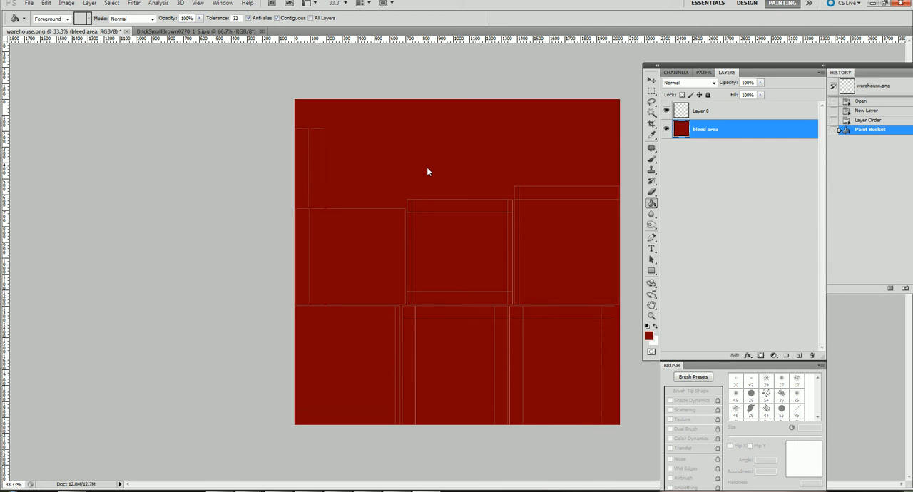
Step: Copy the entire BrickSmallBrown0270_1_S.jpg image and paste it into warehouse.png between Layer 0 and the bleed area layer
left_click(224, 33)
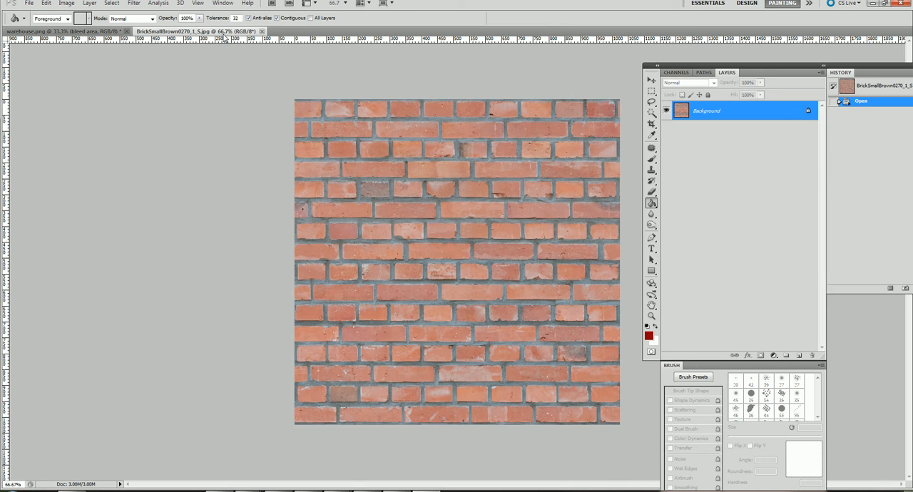
left_click(651, 92)
left_click_drag(314, 146, 632, 456)
left_click(45, 3)
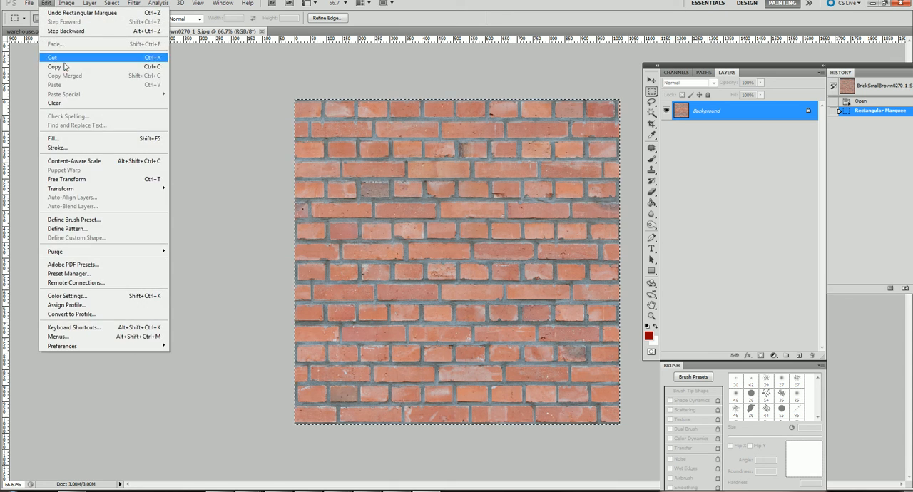
left_click(72, 67)
left_click(101, 31)
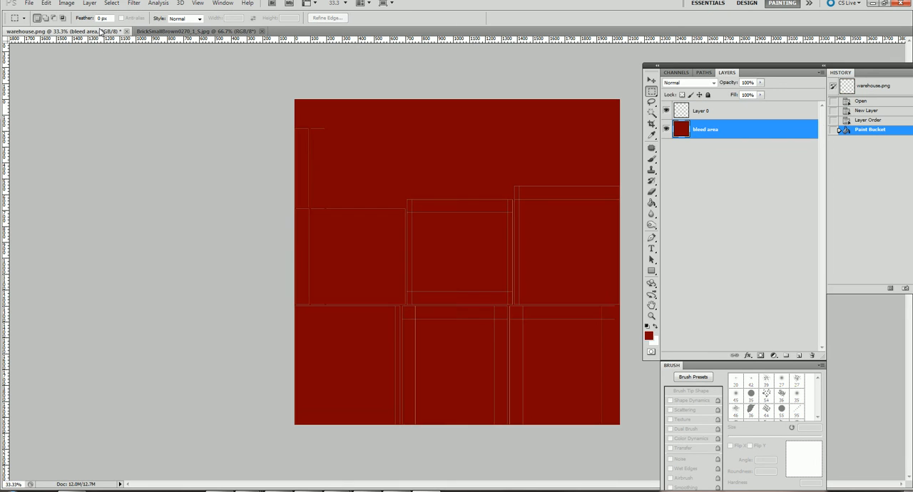
left_click(45, 4)
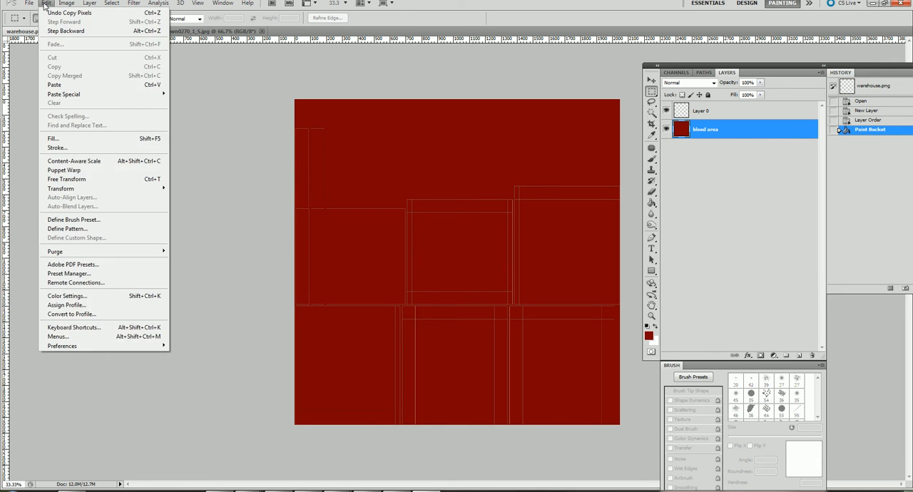
left_click(64, 87)
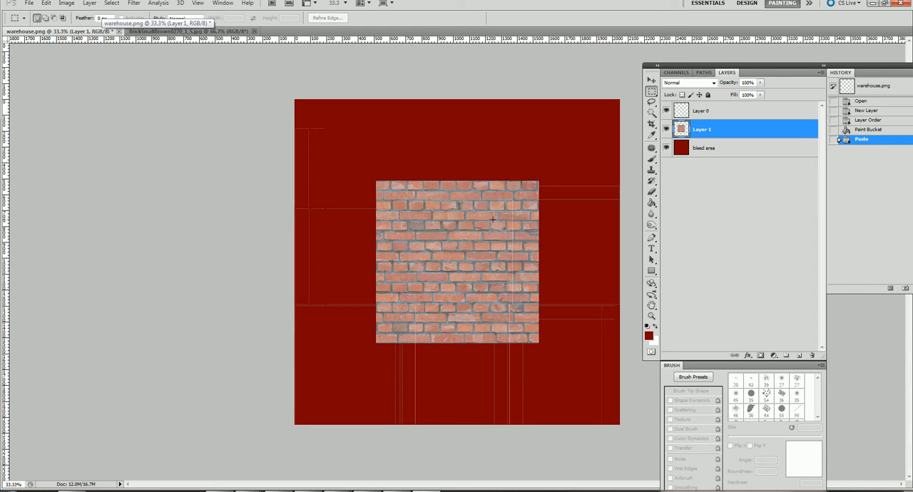
Step: Move the pasted bricks onto the lower-left UV shell and scale them to about 65% width and 57% height to span its width
left_click(651, 80)
left_click_drag(492, 255, 417, 377)
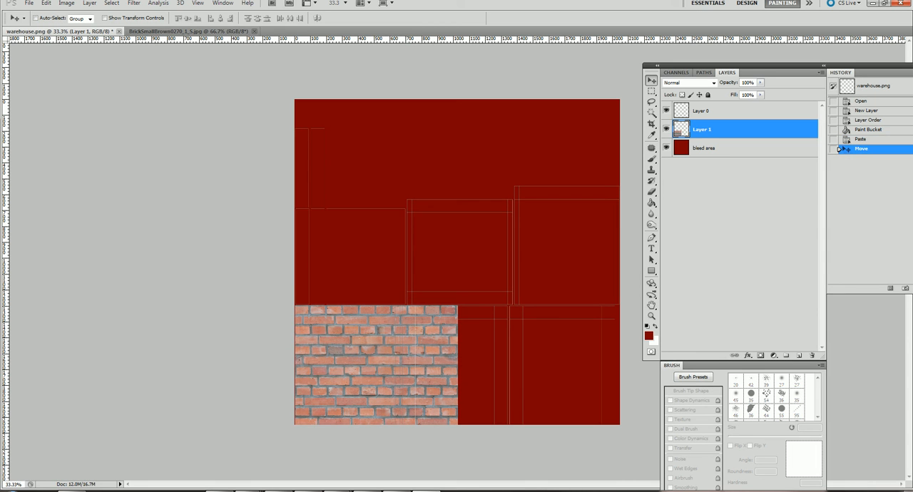
left_click(47, 5)
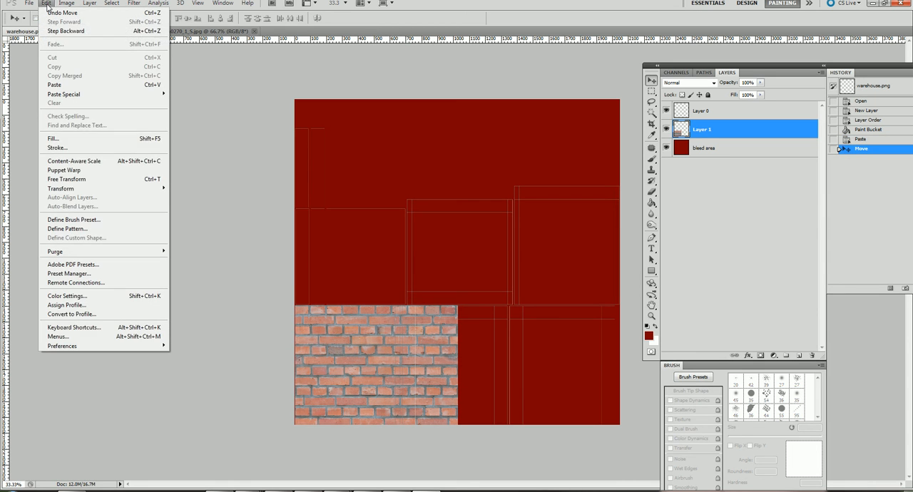
left_click(71, 181)
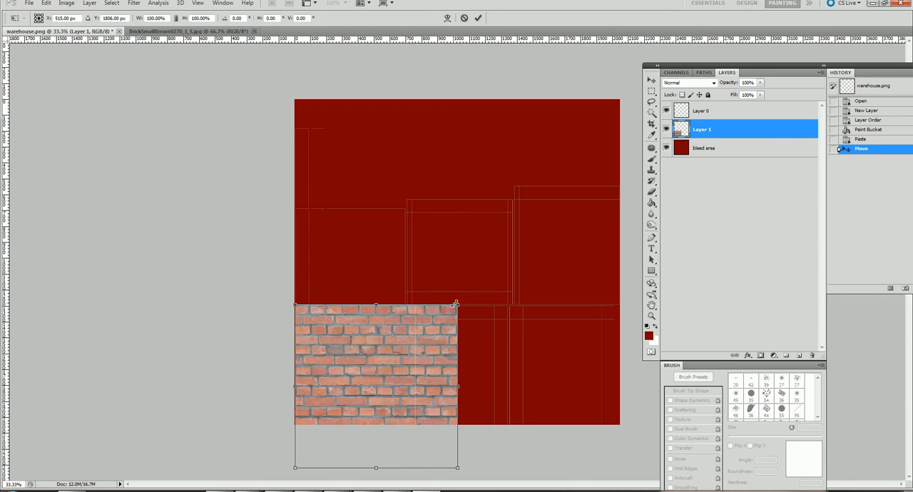
left_click_drag(459, 304, 358, 323)
left_click_drag(389, 352, 403, 350)
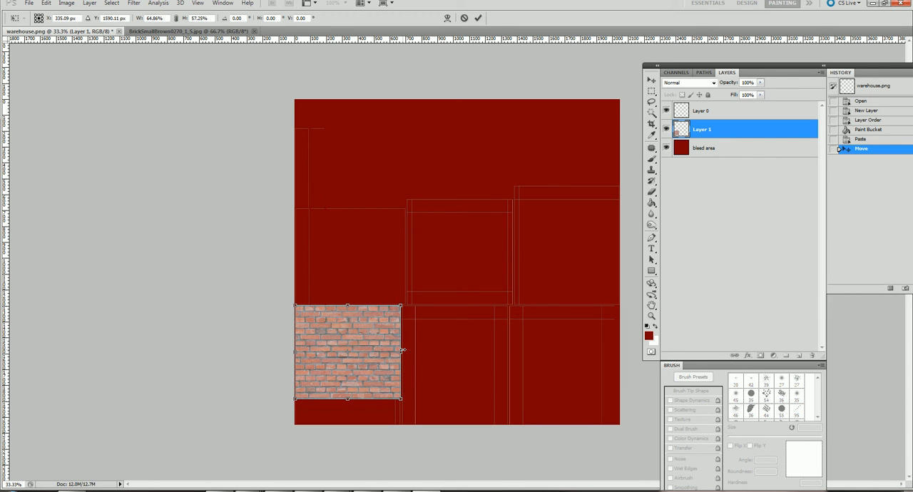
key("Return")
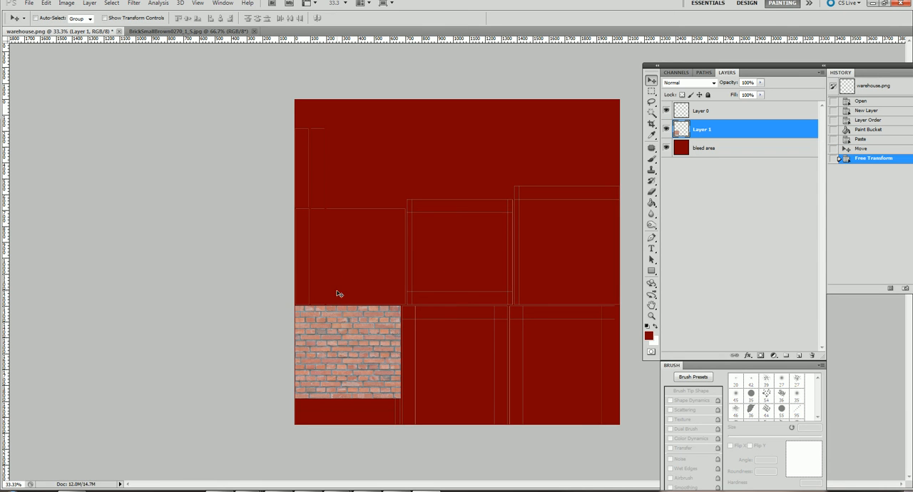
Step: Duplicate the scaled brick layer and move the copy down to cover the remaining strip of the lower-left UV shell
left_click(820, 73)
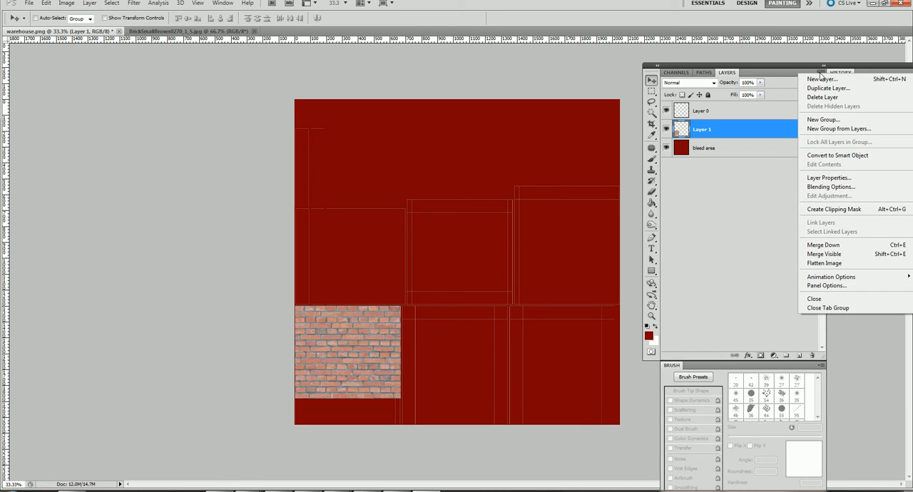
left_click(827, 88)
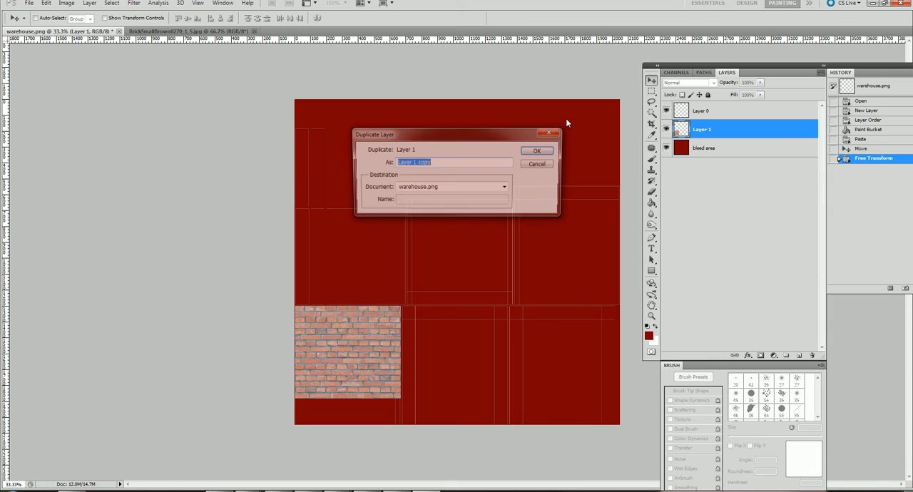
left_click(530, 154)
left_click_drag(367, 401, 352, 436)
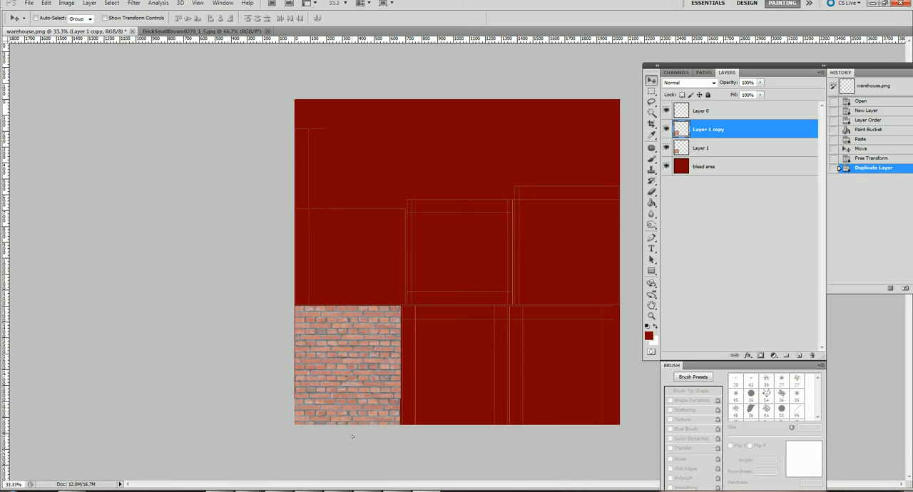
left_click_drag(351, 436, 353, 434)
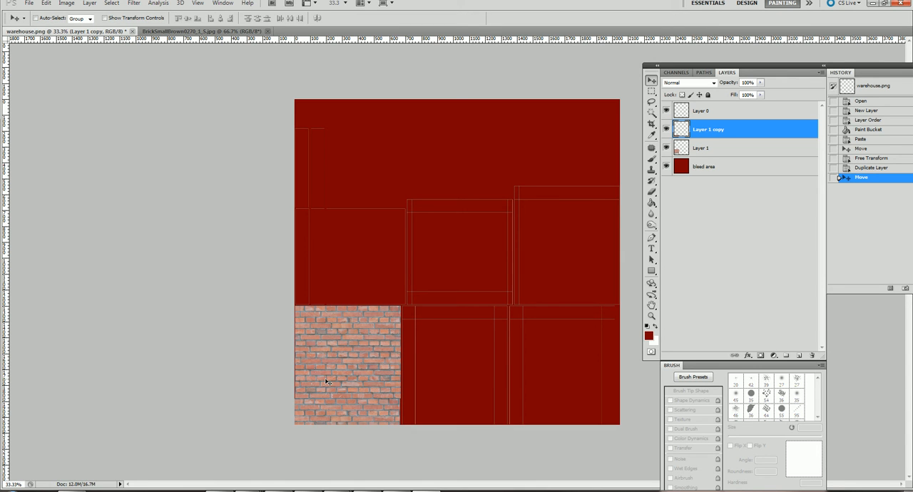
Step: Toggle the visibility of the UV outlines on Layer 0 to inspect the brick coverage, leaving the outlines shown
left_click(666, 111)
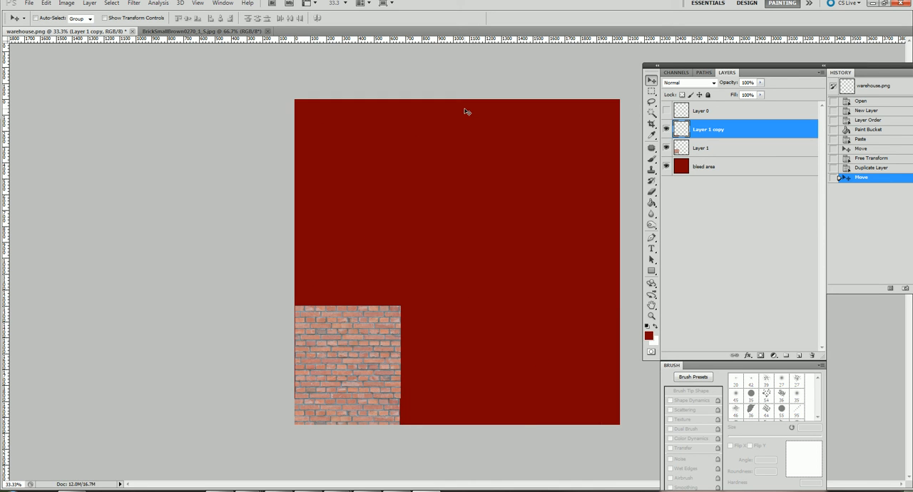
left_click(820, 74)
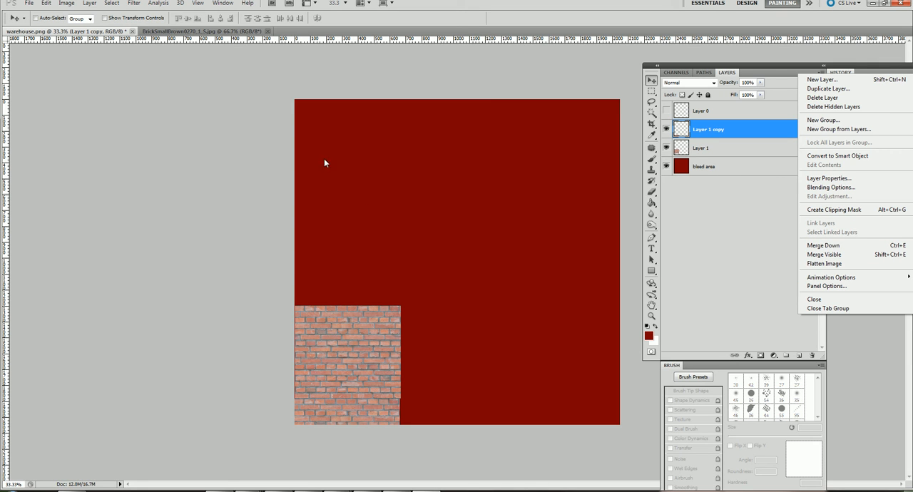
left_click(740, 227)
left_click(665, 110)
left_click(665, 110)
left_click(665, 111)
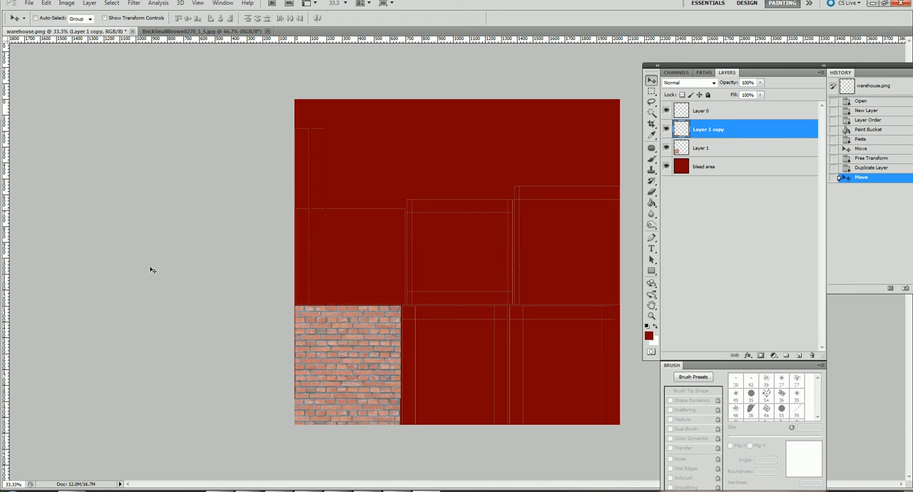
Step: Launch Mudbox 2016 and close its What's New and Welcome dialogs
mouse_move(234, 474)
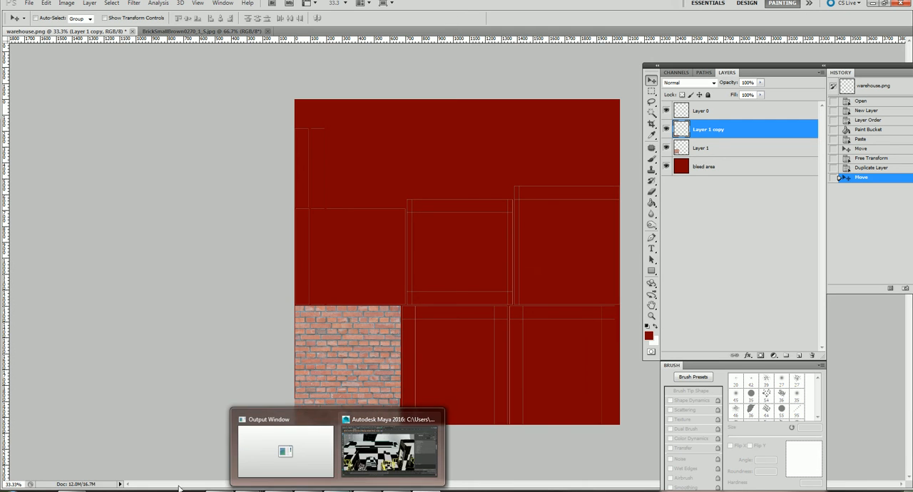
left_click(14, 490)
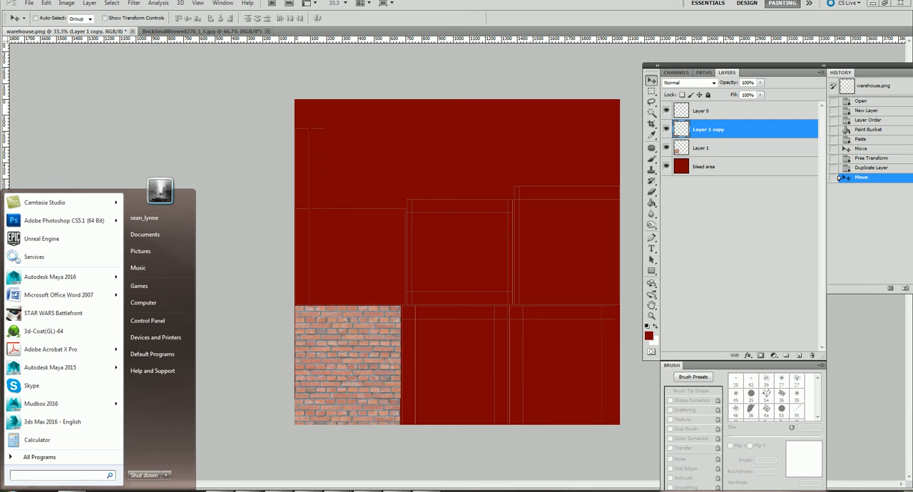
left_click(31, 403)
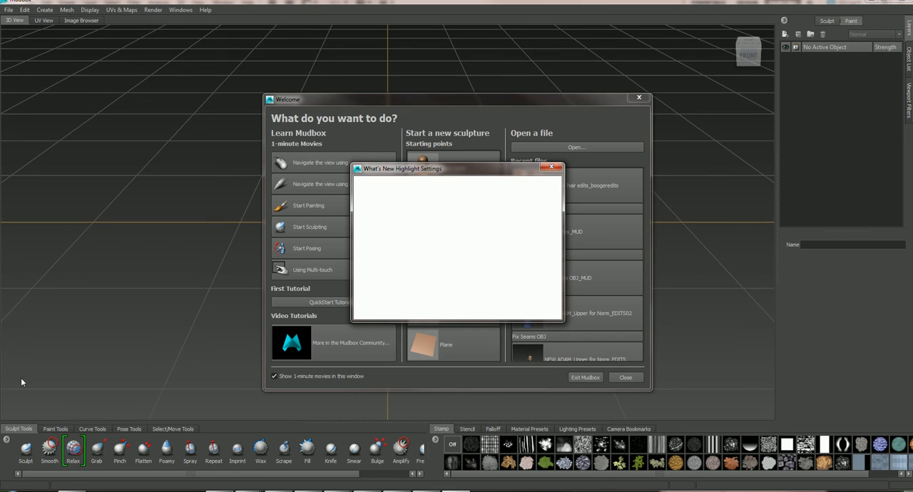
left_click(551, 169)
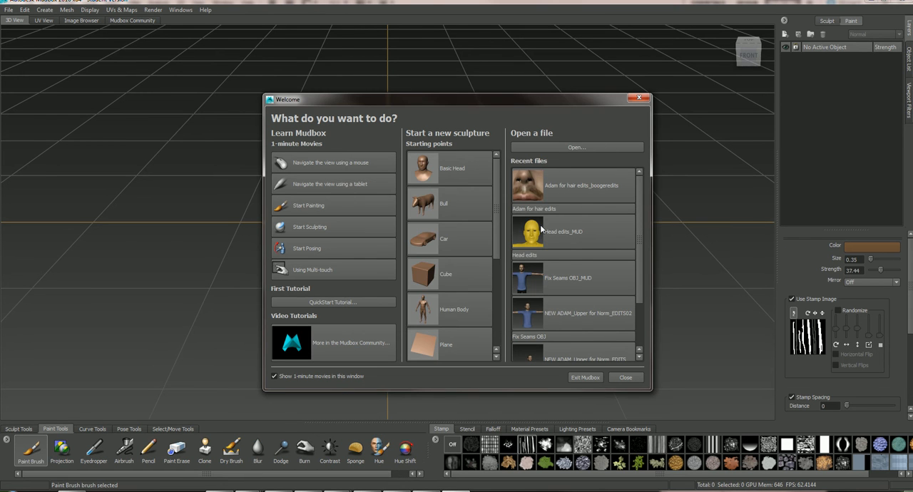
left_click(631, 378)
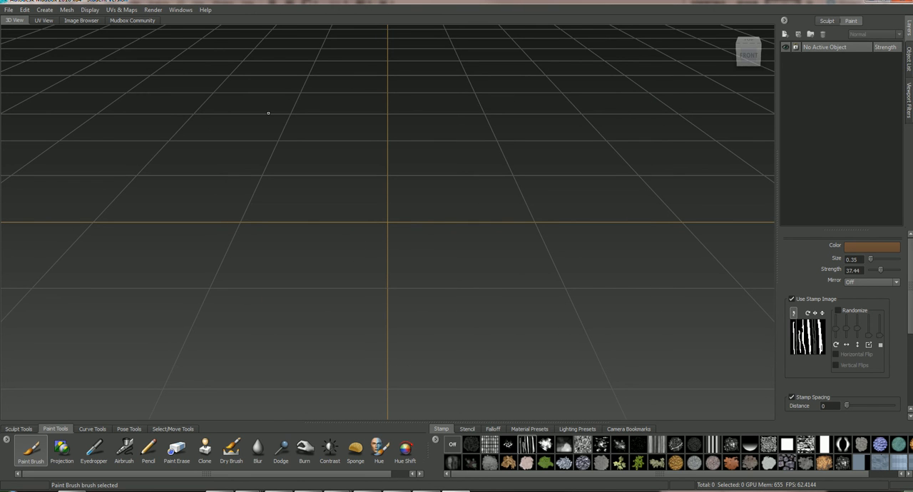
left_click_drag(449, 238, 452, 257, "alt")
scroll(503, 227, "down", 8)
scroll(502, 241, "up", 5)
scroll(502, 247, "down", 3)
right_click_drag(453, 257, 268, 209, "alt")
left_click_drag(268, 210, 326, 240, "alt")
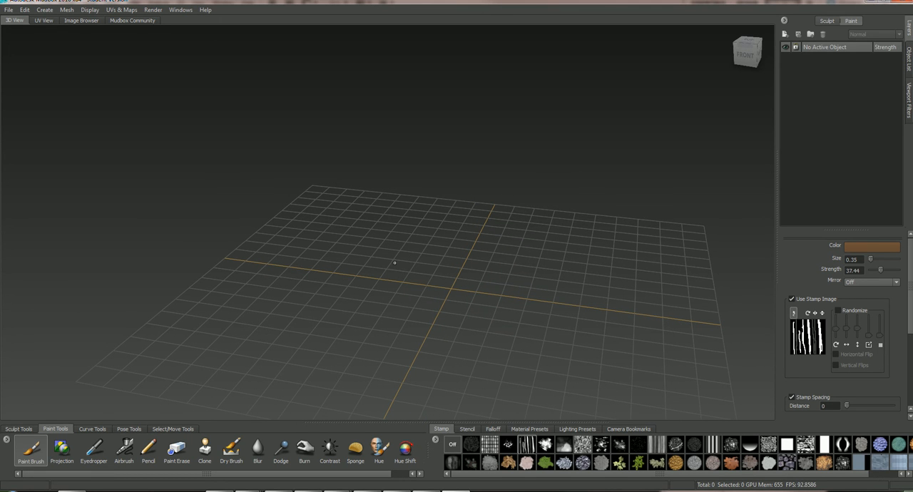
left_click_drag(415, 260, 417, 264, "alt")
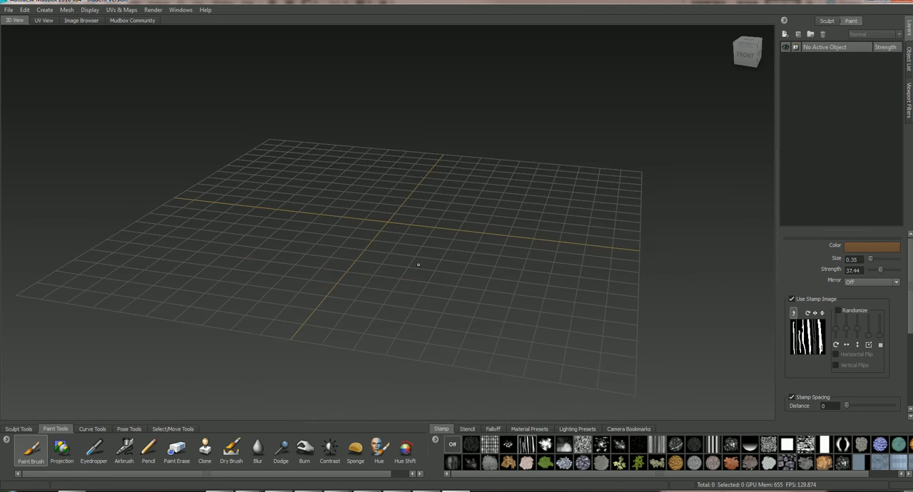
middle_click_drag(319, 228, 327, 247, "alt")
right_click_drag(326, 247, 407, 248, "alt")
left_click_drag(406, 248, 423, 249, "alt")
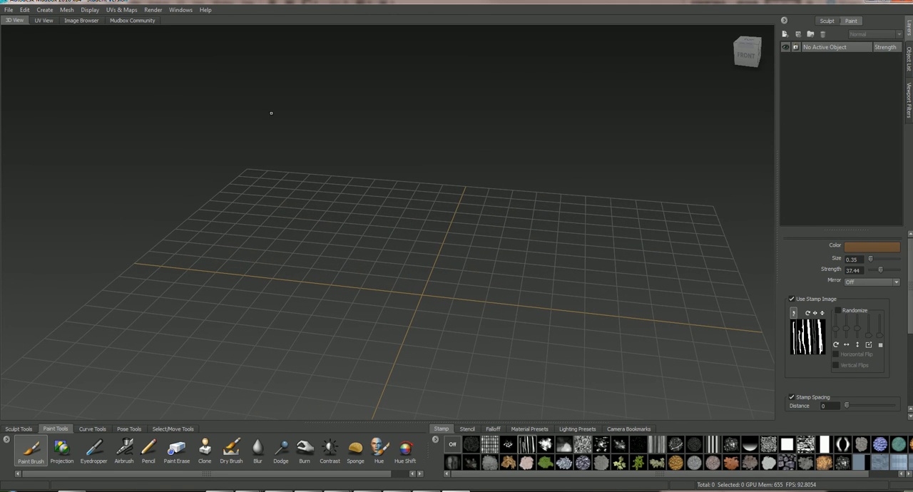
Step: Create a tiling plane with 4 vertical quads, XY orientation, 3 by 3 repeats and a target for extraction
left_click(67, 10)
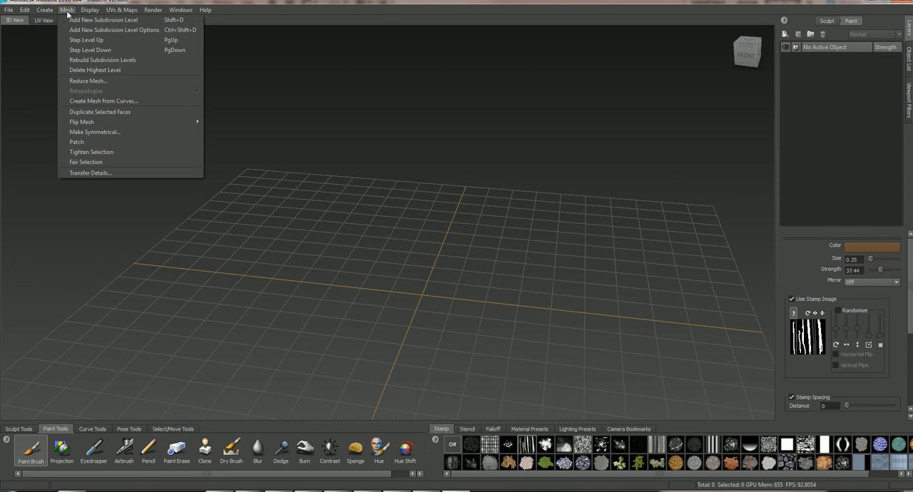
mouse_move(47, 14)
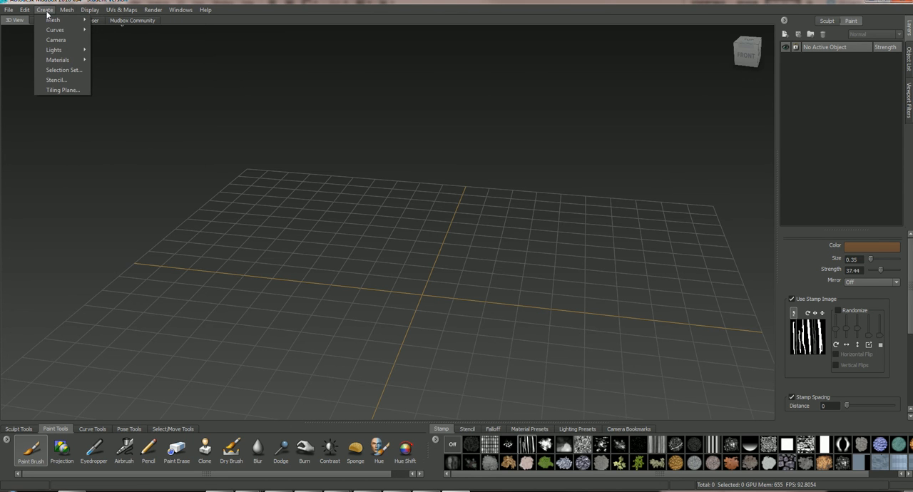
left_click(61, 90)
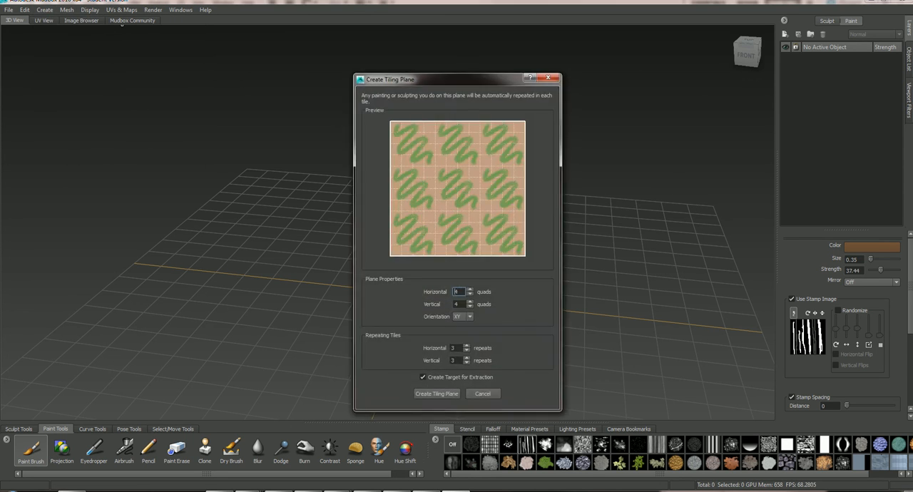
left_click_drag(484, 83, 574, 57)
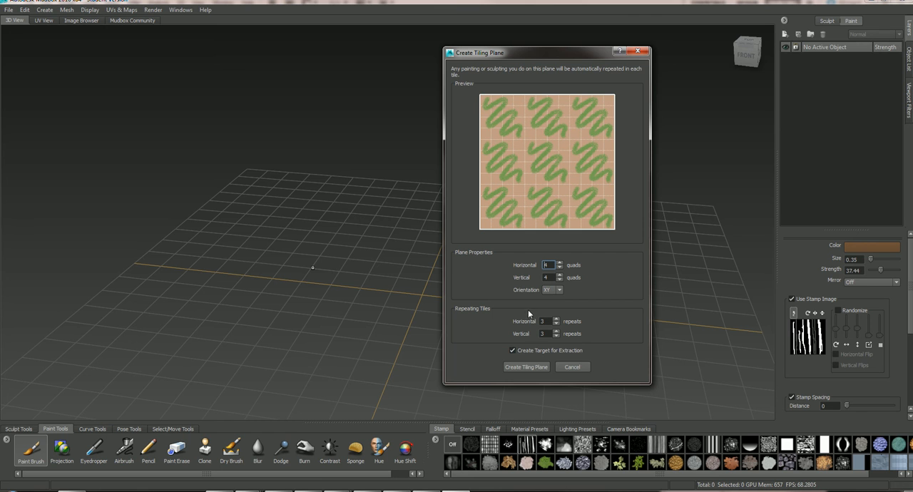
left_click(538, 366)
Step: Activate the Projection paint tool with the tiling plane viewed from the front and enlarge its brush size to 56.36
right_click_drag(379, 241, 464, 244, "alt")
left_click_drag(464, 244, 502, 240, "alt")
middle_click_drag(518, 328, 479, 194, "alt")
left_click_drag(478, 194, 457, 179, "alt")
middle_click_drag(350, 138, 397, 226, "alt")
right_click_drag(397, 226, 471, 225, "alt")
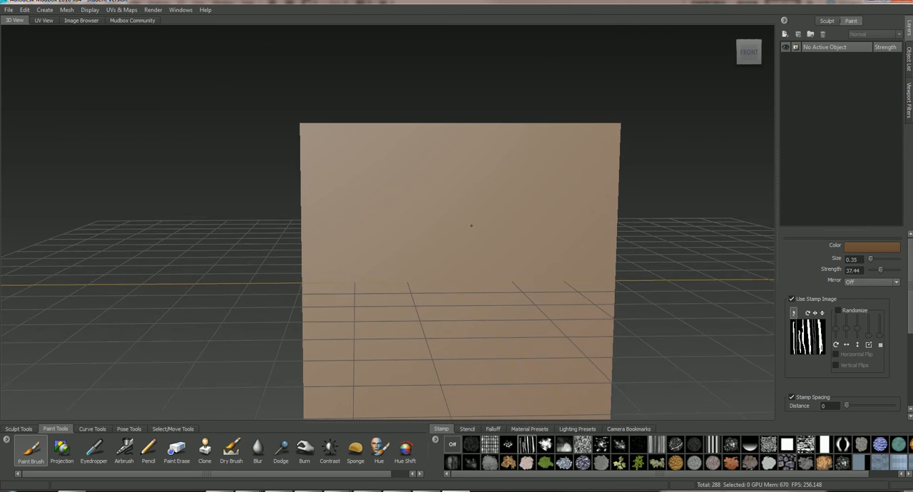
left_click_drag(471, 225, 472, 200, "alt")
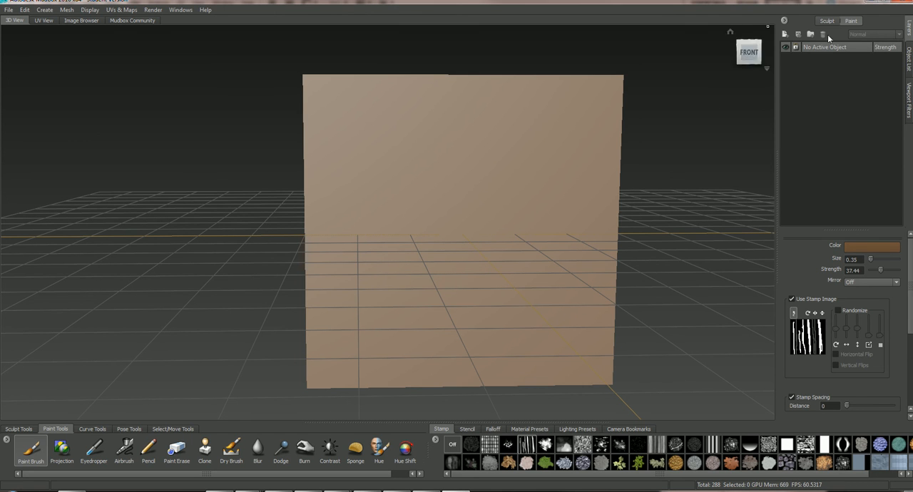
left_click(63, 447)
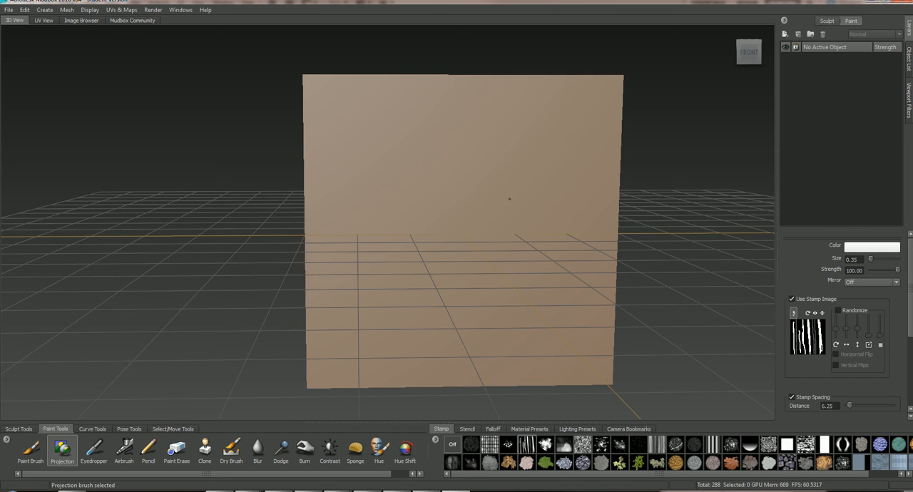
mouse_move(476, 196)
left_mouse_down()
mouse_move(519, 196)
mouse_move(493, 197)
mouse_move(506, 196)
left_mouse_up()
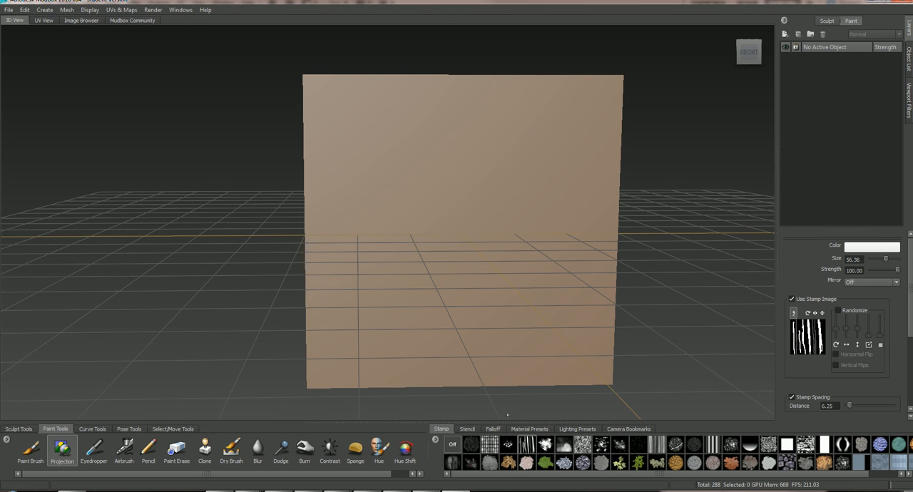
Step: Load the rgb_grass.jpg stencil and scale it down over the tiling plane
left_click(466, 429)
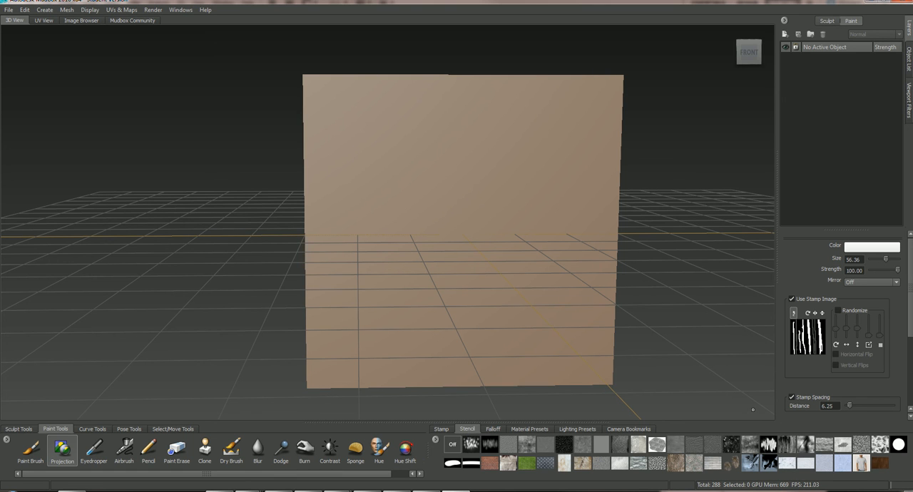
left_click(527, 464)
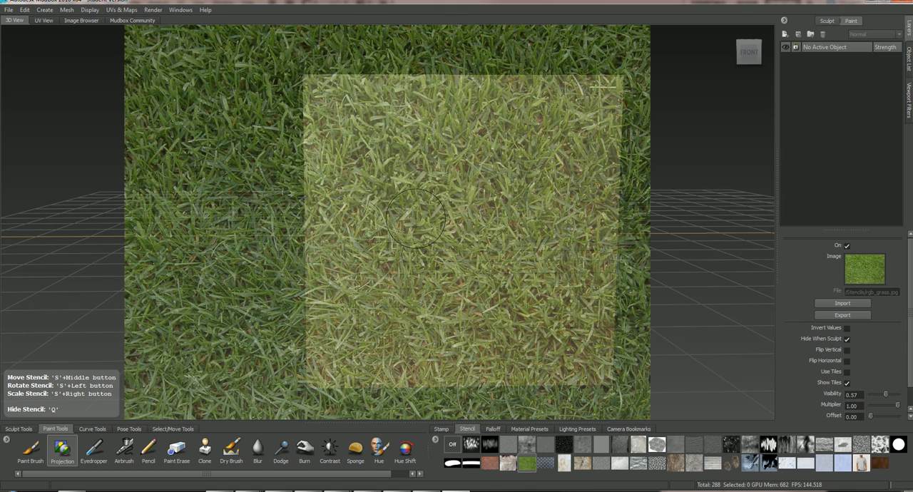
right_click_drag(475, 190, 332, 184)
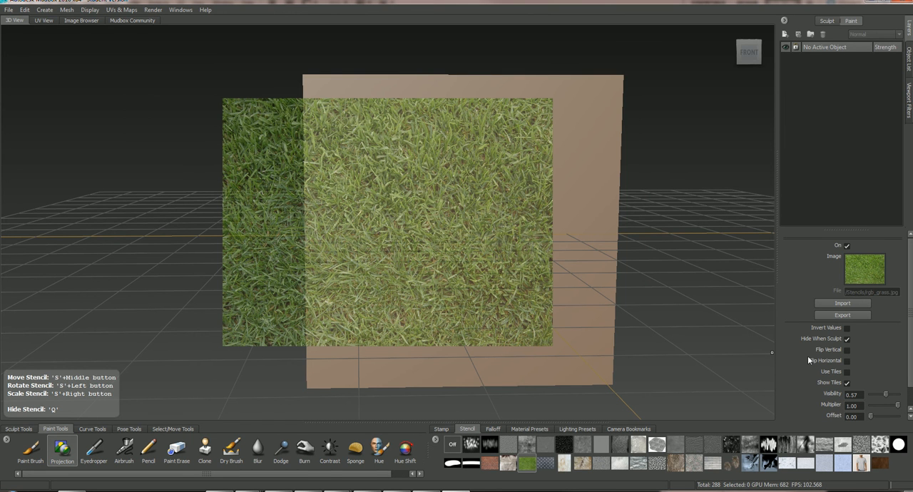
Step: Turn on tile use for the grass stencil and scale it down so the grass repeats more finely over the plane
left_click(847, 372)
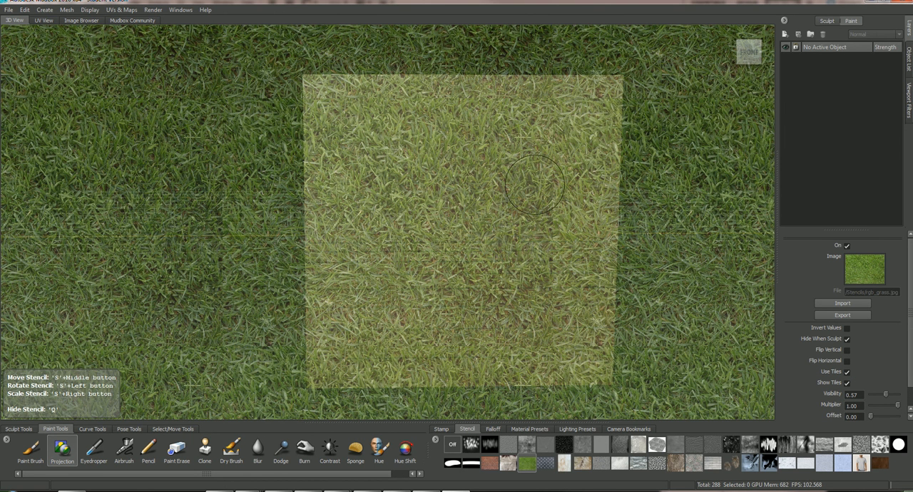
mouse_move(483, 198)
right_mouse_down()
mouse_move(363, 206)
mouse_move(393, 204)
right_mouse_up()
right_click_drag(241, 181, 320, 136, "alt")
left_click_drag(320, 136, 311, 125, "alt")
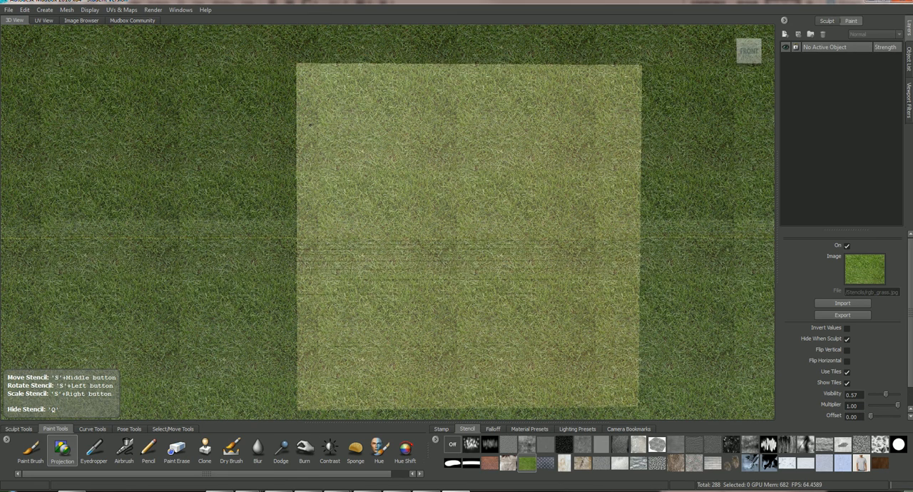
Step: Reduce the projection brush size to 24.32 and create a 2048 Diffuse paint layer named test, saved as TIFF [8 bit, RGBA]
key("b")
left_click_drag(374, 119, 355, 119)
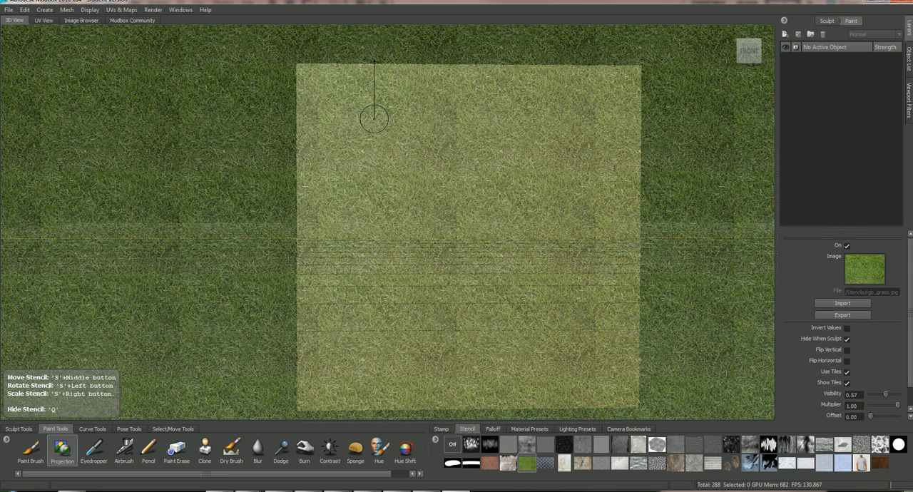
left_click(351, 130)
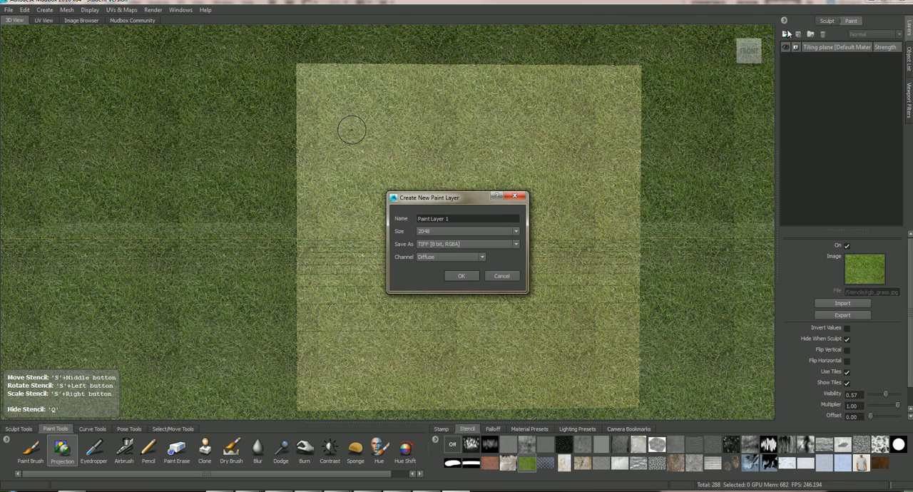
left_click_drag(451, 219, 403, 212)
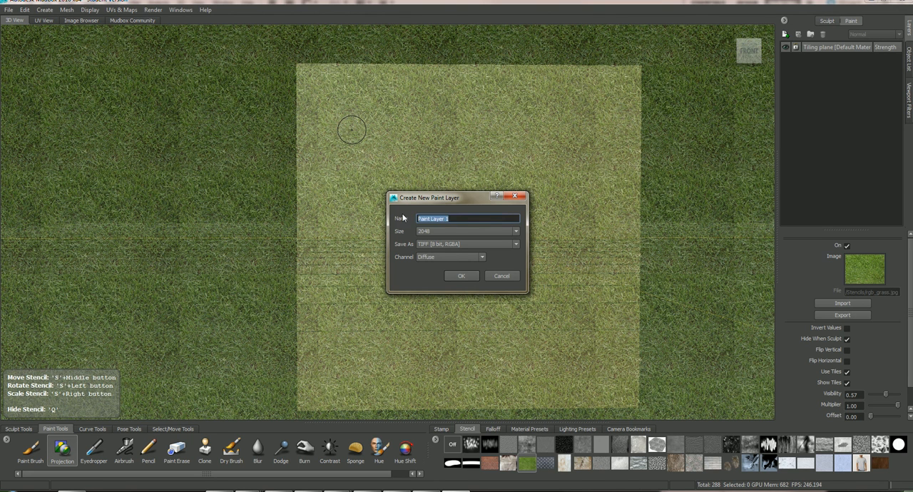
type("test")
key("Return")
right_click(891, 94)
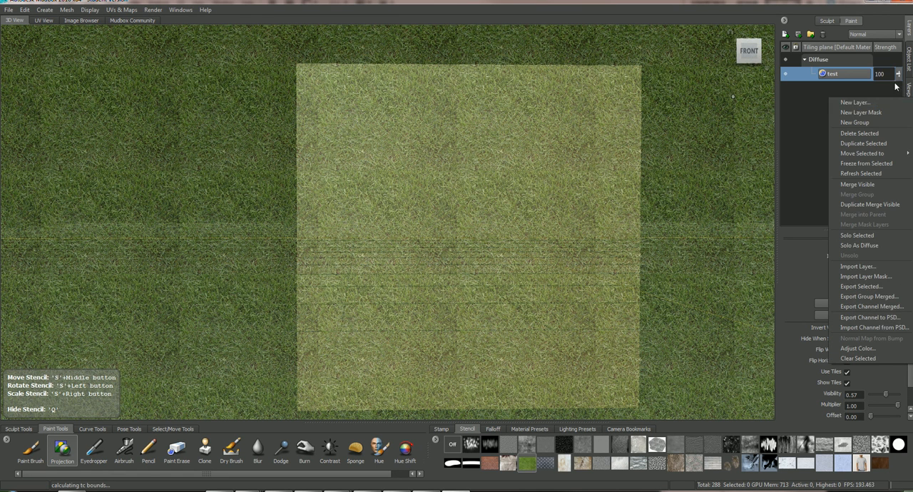
mouse_move(898, 75)
left_mouse_down()
mouse_move(898, 101)
mouse_move(897, 69)
left_mouse_up()
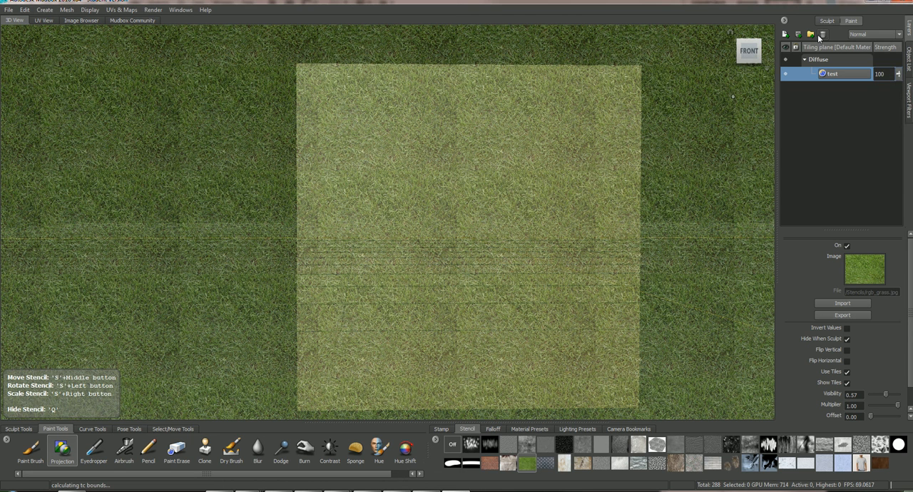
left_click(881, 35)
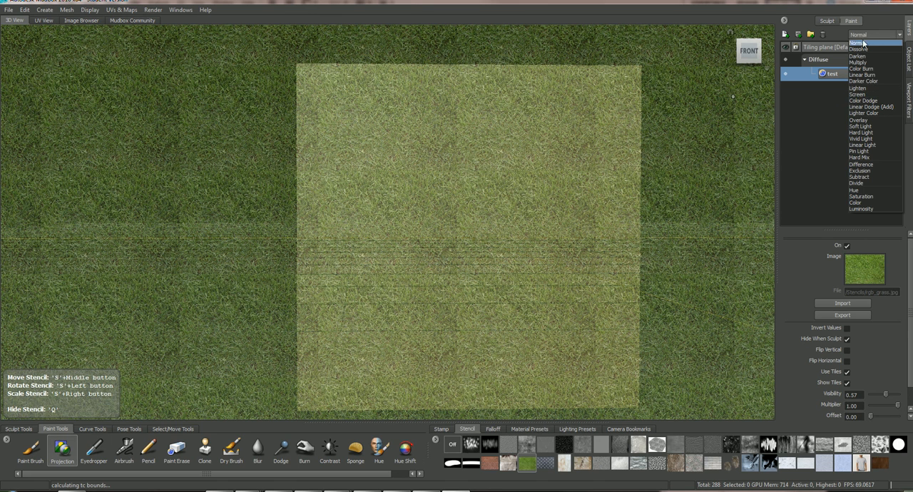
left_click(832, 124)
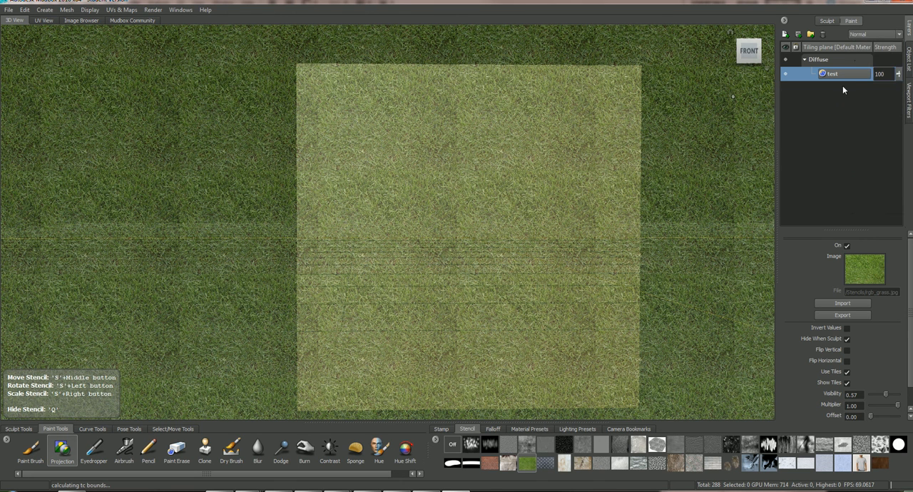
Step: Project a first stroke of grass from the stencil onto the upper-left part of the tiling plane
mouse_move(395, 187)
left_mouse_down()
mouse_move(382, 206)
mouse_move(356, 162)
mouse_move(367, 146)
mouse_move(360, 77)
mouse_move(325, 82)
mouse_move(335, 86)
mouse_move(318, 97)
mouse_move(342, 128)
left_mouse_up()
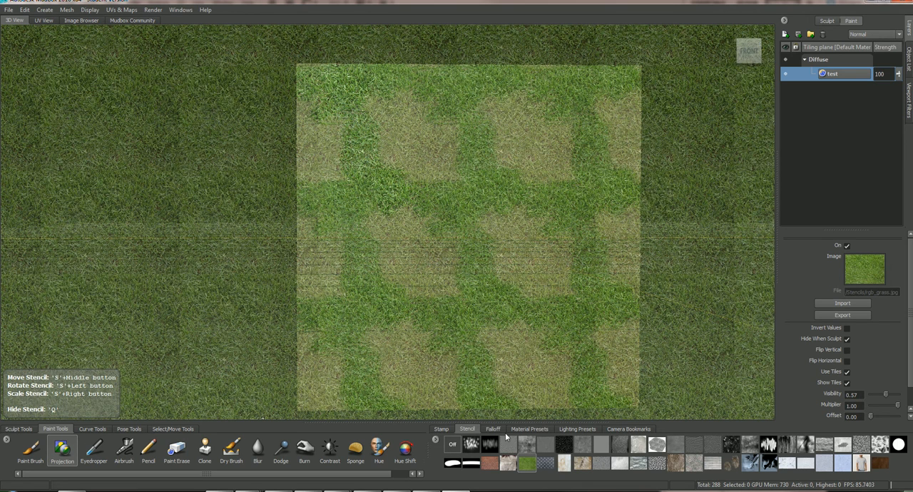
Step: Switch the Projection brush's stamp image from the vertical streaks to the soft cloudy grayscale one
left_click(442, 429)
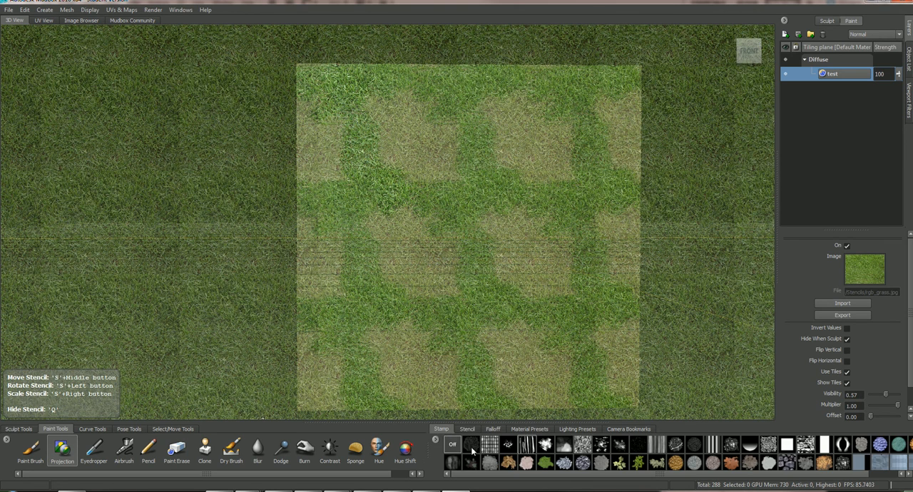
left_click(564, 446)
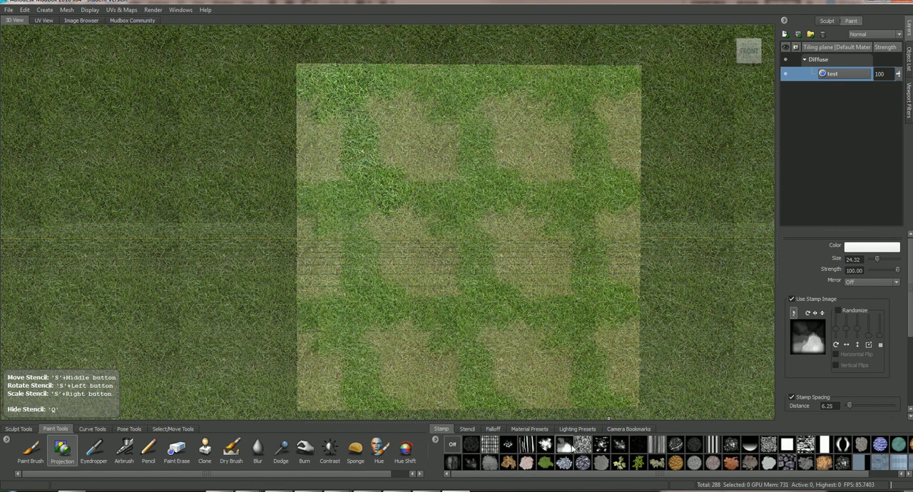
left_click(464, 430)
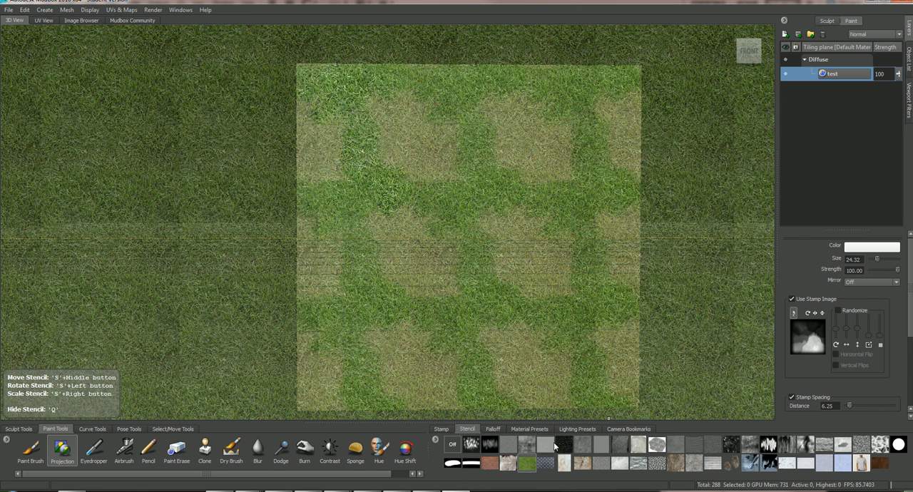
left_click(442, 430)
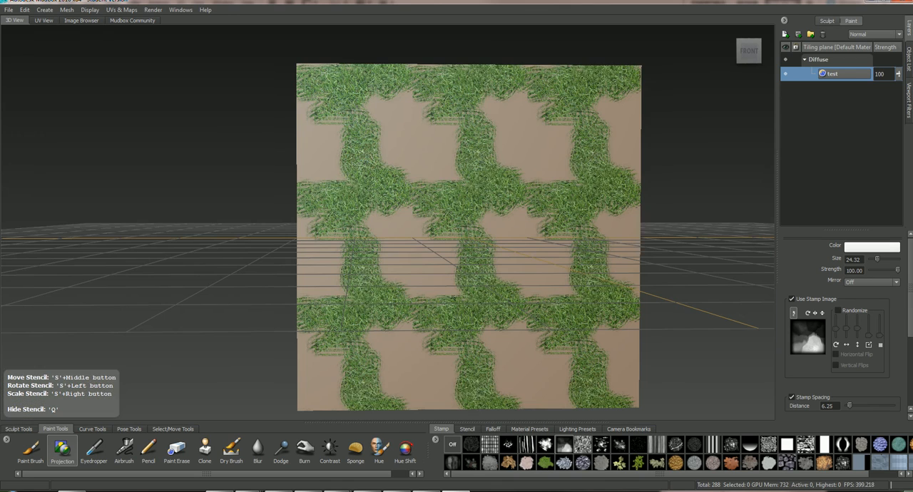
Step: Paint grass over the remaining bare patches of the tiling plane, toggling the stencil's visibility to check the coverage
key("q")
mouse_move(460, 273)
left_mouse_down()
mouse_move(424, 278)
mouse_move(429, 226)
mouse_move(419, 216)
left_mouse_up()
mouse_move(499, 216)
left_mouse_down()
mouse_move(519, 283)
mouse_move(484, 223)
mouse_move(508, 238)
mouse_move(495, 281)
left_mouse_up()
mouse_move(441, 146)
left_mouse_down()
mouse_move(449, 209)
mouse_move(484, 194)
mouse_move(517, 199)
mouse_move(510, 258)
mouse_move(447, 281)
left_mouse_up()
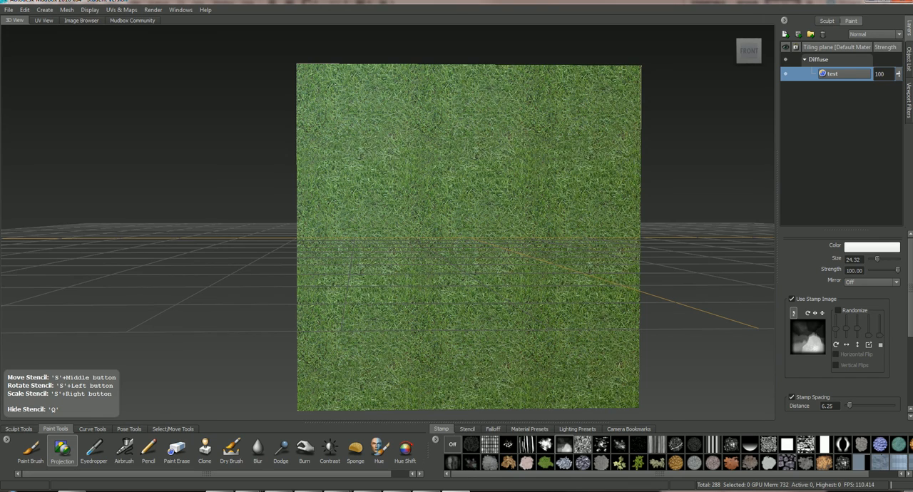
key("q")
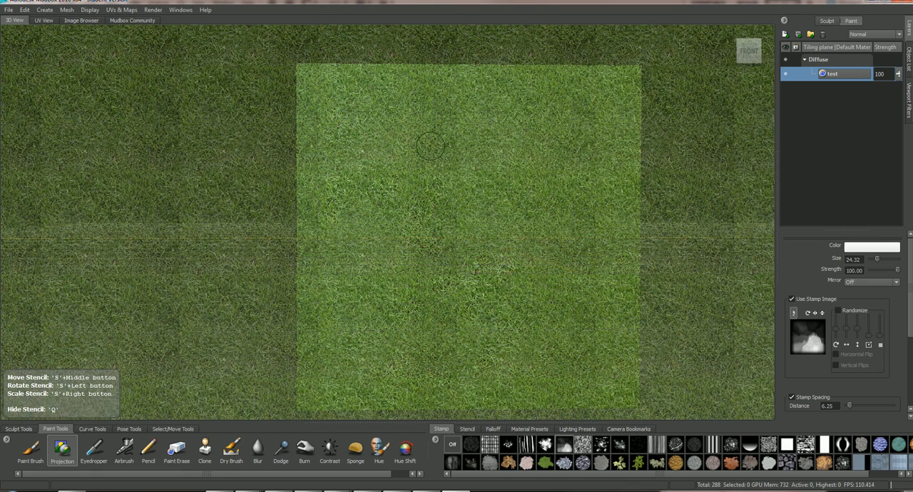
Step: Shift the grass stencil sideways and project more grass over the visible seams of the tiling plane, toggling the stencil's visibility to check the result
key("q")
mouse_move(431, 239)
left_mouse_down()
mouse_move(450, 244)
mouse_move(433, 217)
mouse_move(435, 202)
mouse_move(464, 229)
mouse_move(474, 284)
mouse_move(487, 285)
mouse_move(451, 325)
mouse_move(447, 346)
mouse_move(469, 339)
mouse_move(468, 323)
left_mouse_up()
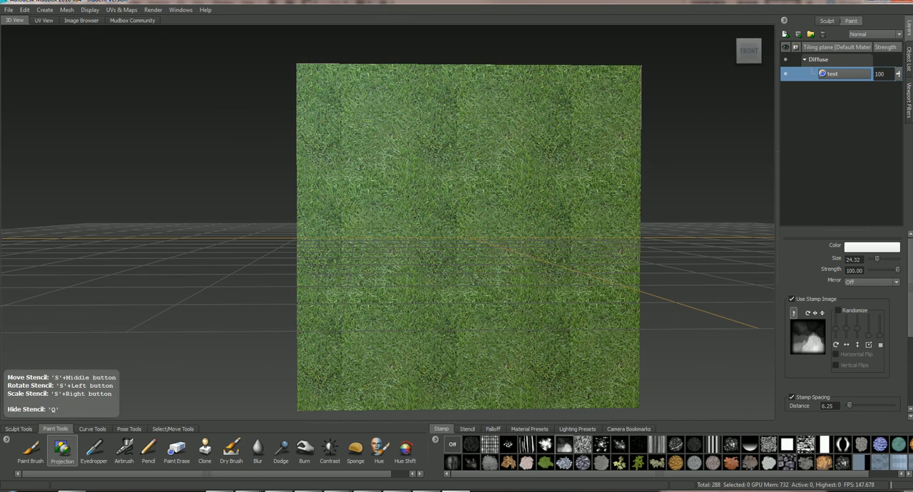
key("q")
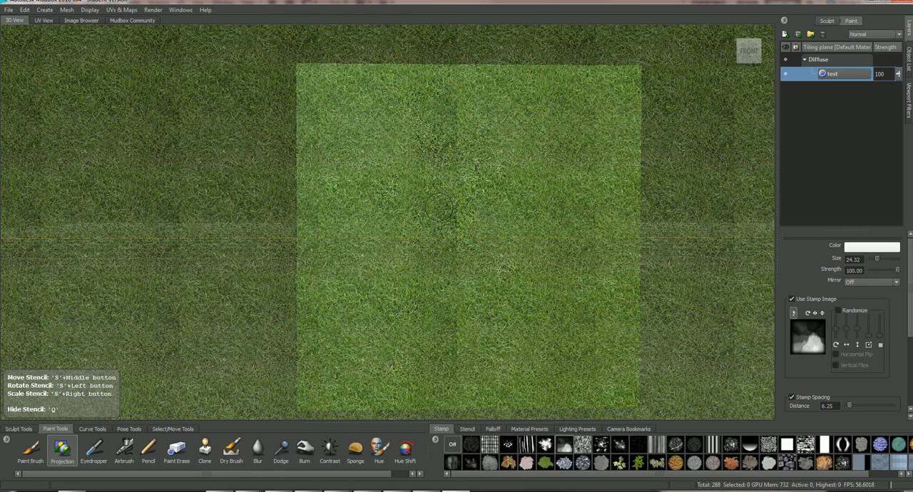
middle_click_drag(436, 202, 485, 206)
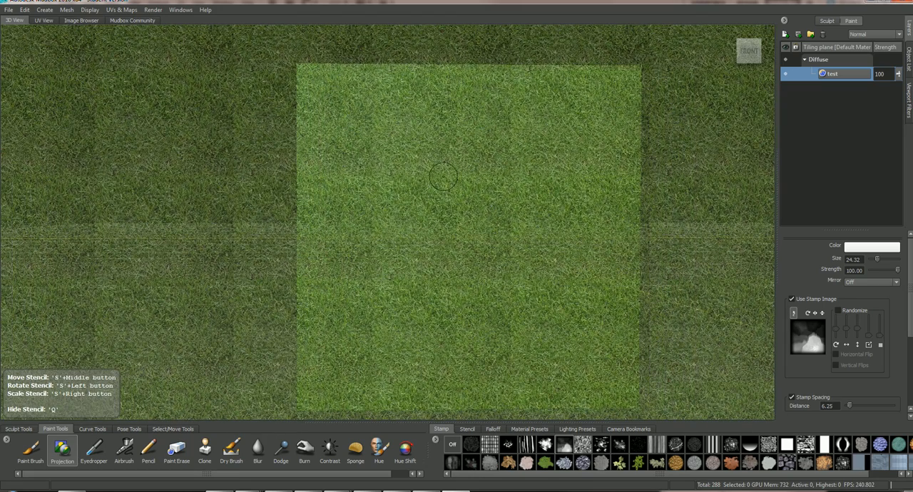
key("q")
mouse_move(451, 208)
left_mouse_down()
mouse_move(457, 220)
mouse_move(442, 223)
mouse_move(441, 253)
mouse_move(462, 282)
mouse_move(450, 187)
mouse_move(486, 187)
mouse_move(465, 194)
mouse_move(469, 208)
mouse_move(507, 146)
mouse_move(464, 145)
mouse_move(460, 125)
left_mouse_up()
left_click_drag(453, 168, 411, 149)
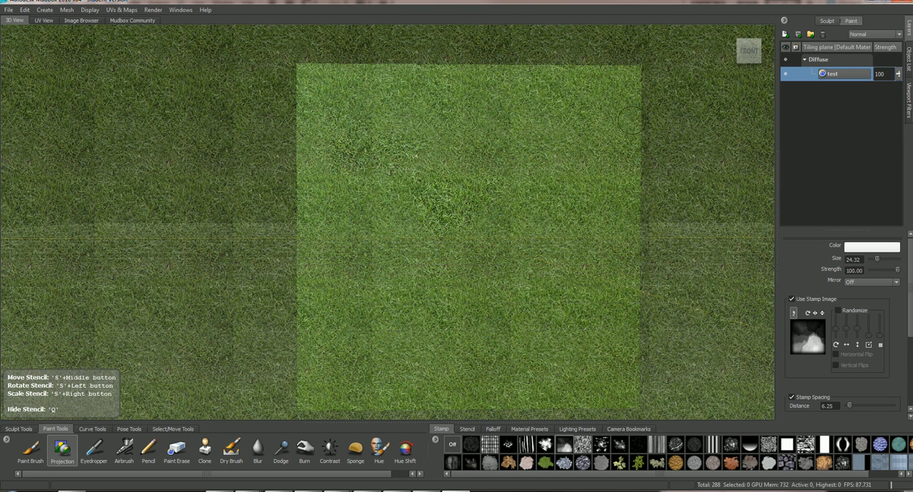
Step: Create a 2048 Diffuse paint layer named back, saved as TIFF [8 bit, RGBA], and move it below the test layer
right_click(827, 88)
left_click(848, 101)
triple_click(458, 220)
type("back")
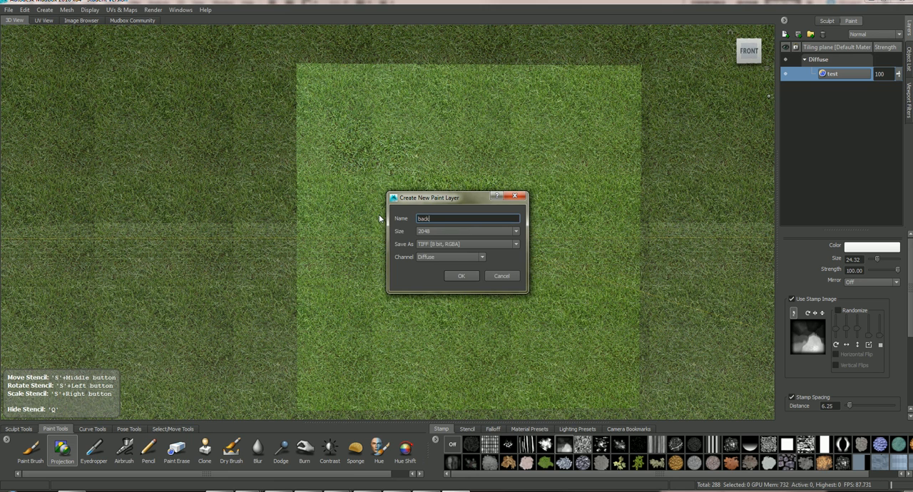
key("Return")
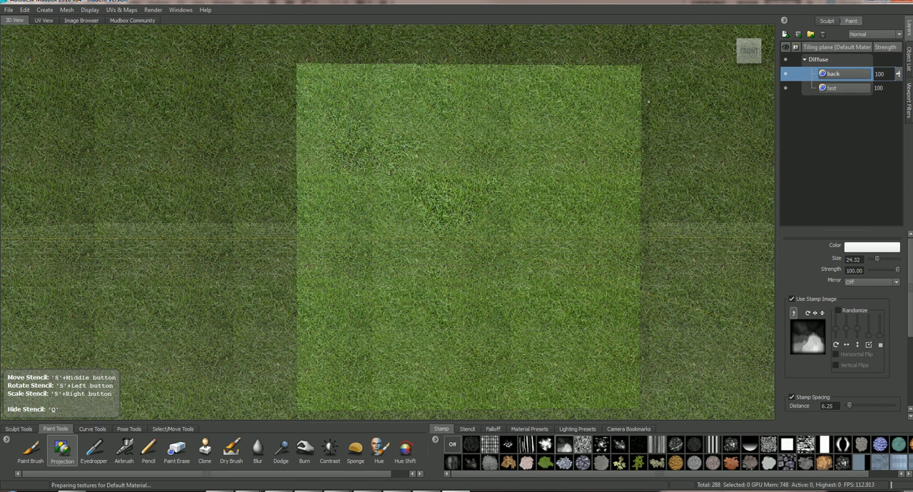
left_click_drag(856, 75, 855, 92)
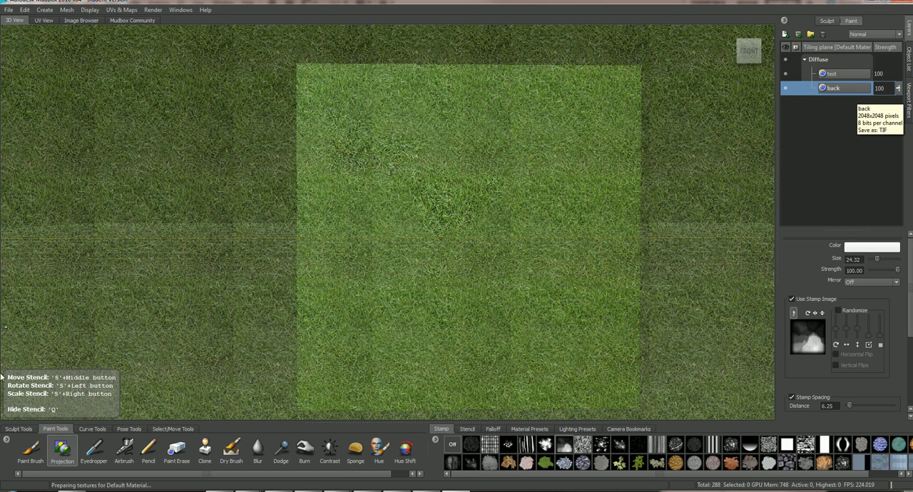
Step: Switch to the Paint Brush, hide the stencil and sample a light green from the painted grass as the brush color
left_click(31, 449)
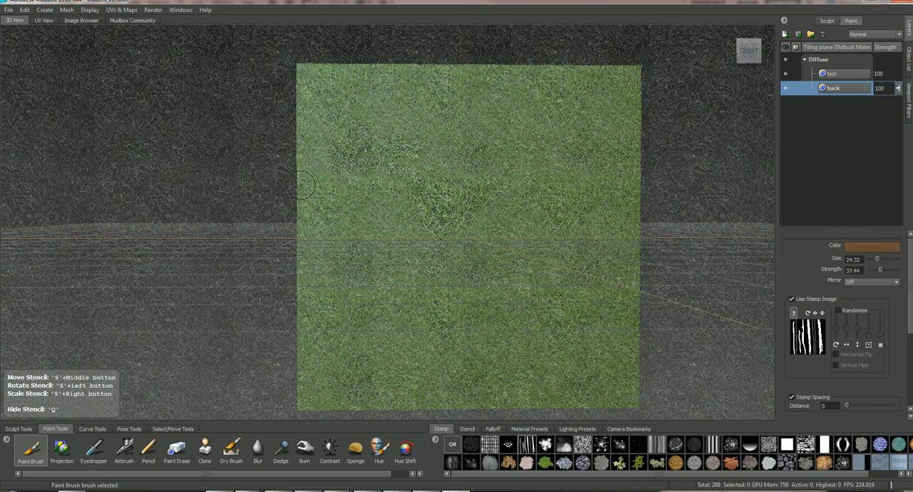
key("q")
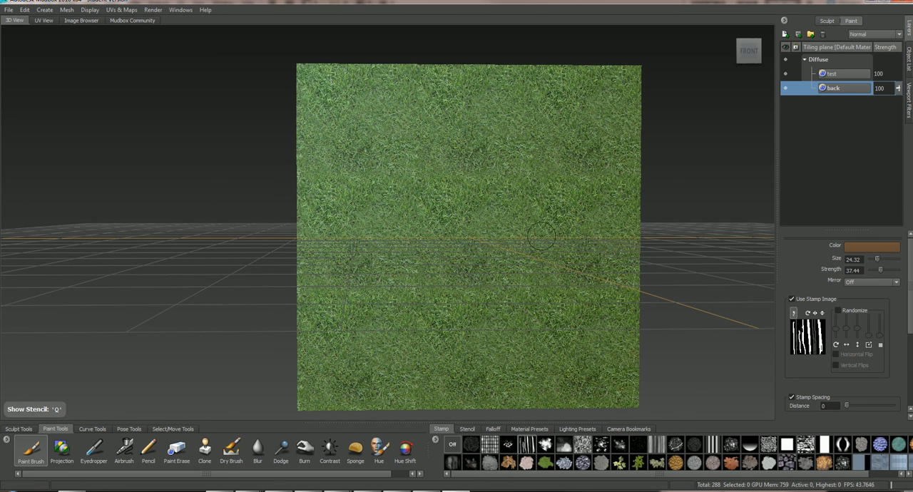
left_click(888, 249)
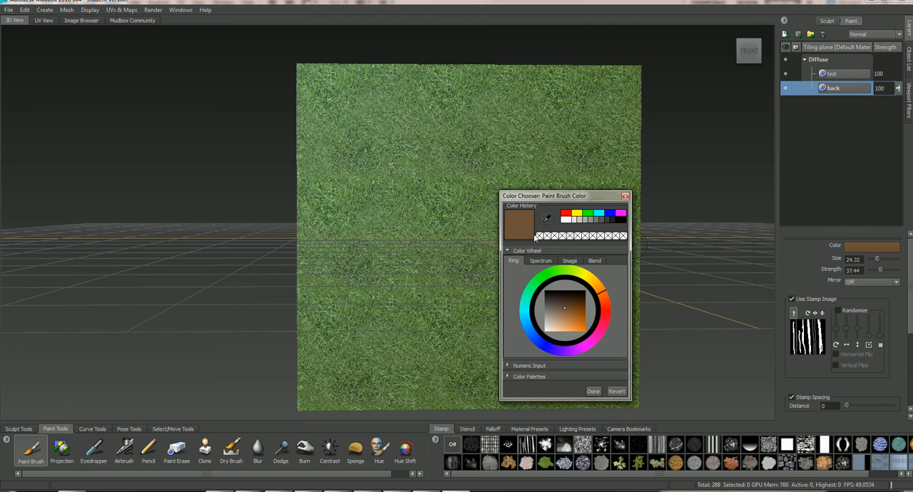
left_click(546, 219)
left_click(441, 207)
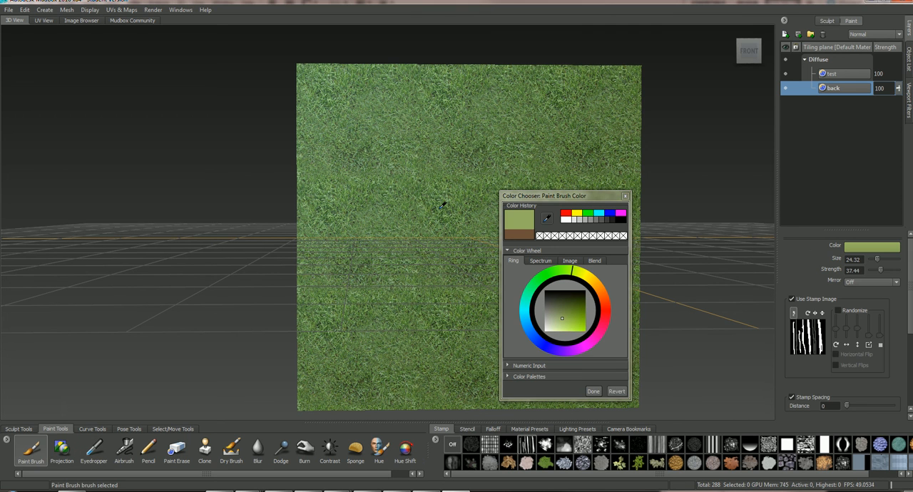
left_click(592, 392)
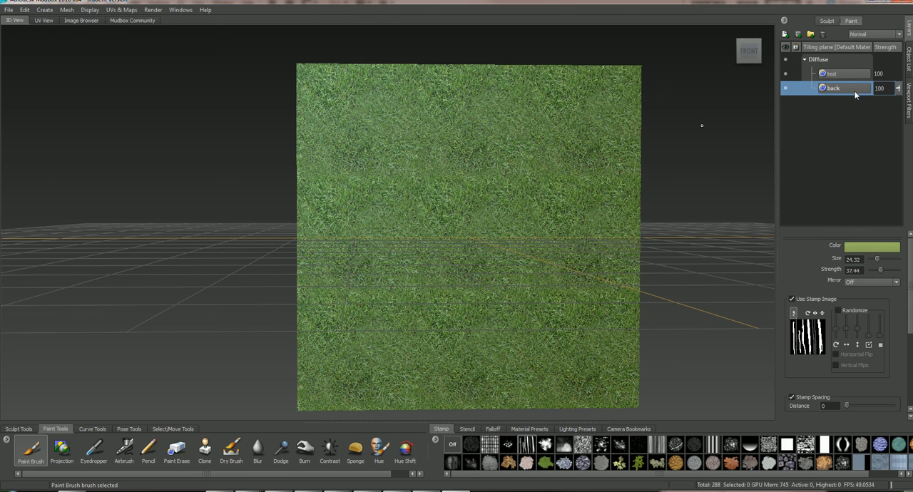
Step: Flood the back layer with the sampled green and check the fill by temporarily hiding the test layer
scroll(894, 294, "down", 3)
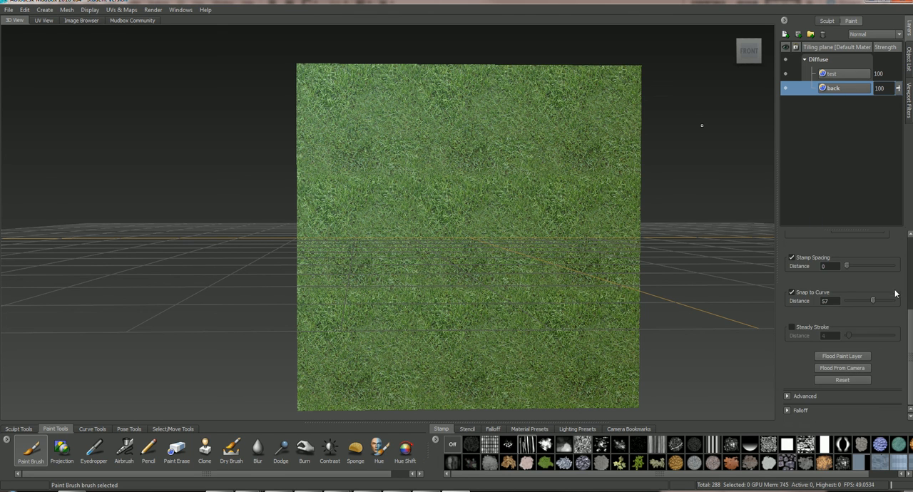
left_click(842, 358)
left_click(786, 74)
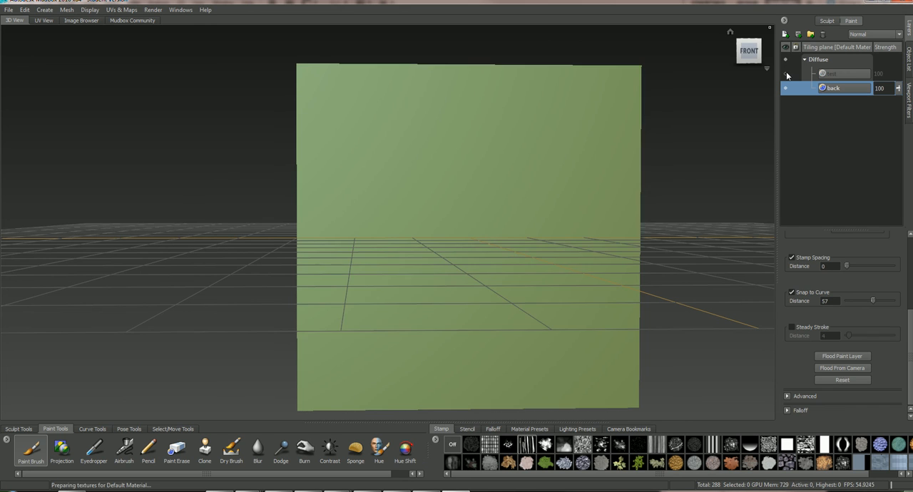
left_click(785, 74)
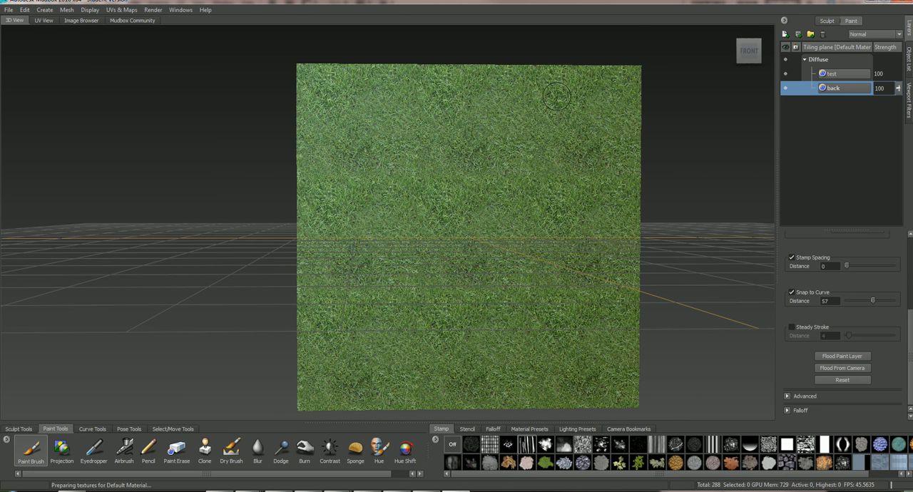
Step: Merge the visible test and back paint layers into a single layer
left_click(852, 75)
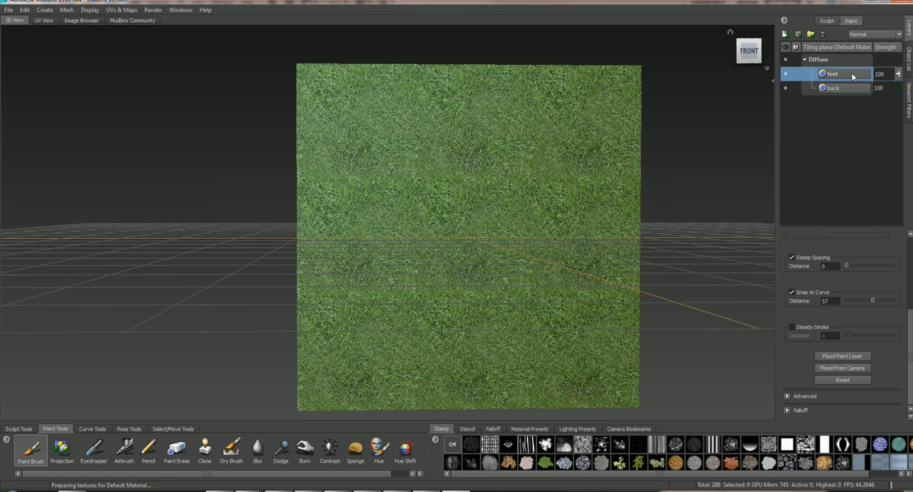
right_click(833, 76)
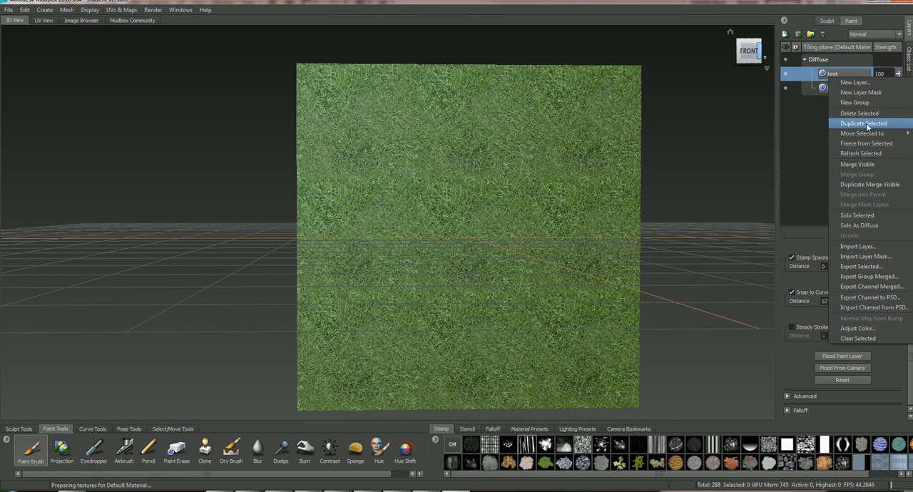
left_click(862, 167)
Step: Export the selected merged grass layer
right_click(846, 73)
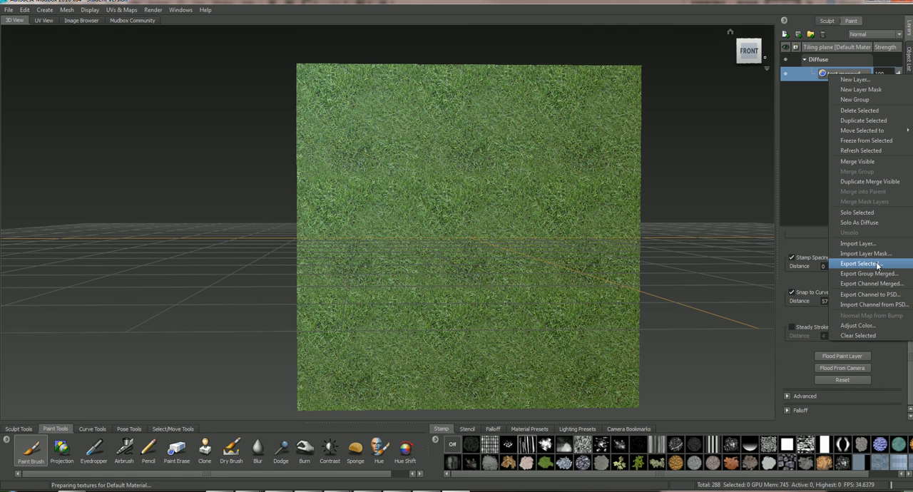